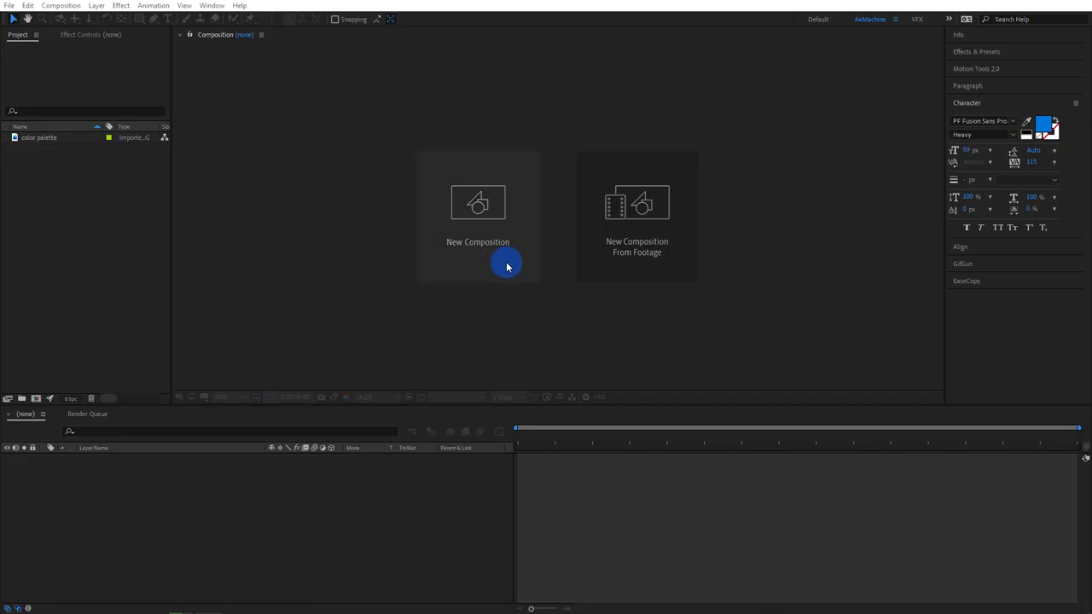
# Create a 1920×1080, 24 fps composition named 'Snake Text Animation'
pyautogui.click(507, 264)
pyautogui.write('Snake Text Animation')
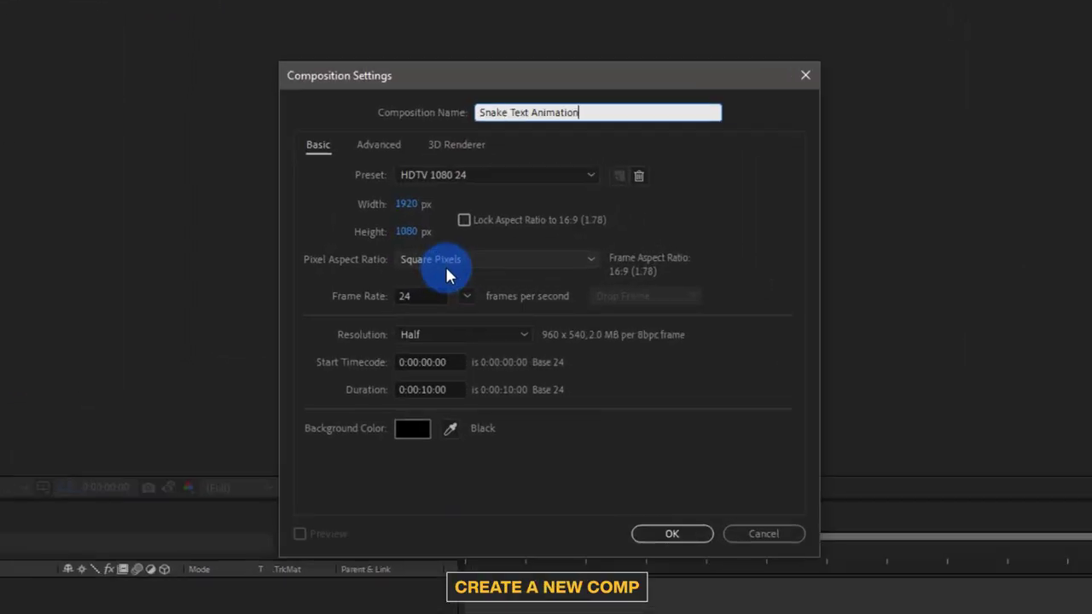
pyautogui.click(664, 534)
# Add a solid layer in the palette's yellow, named BG
pyautogui.click(78, 225)
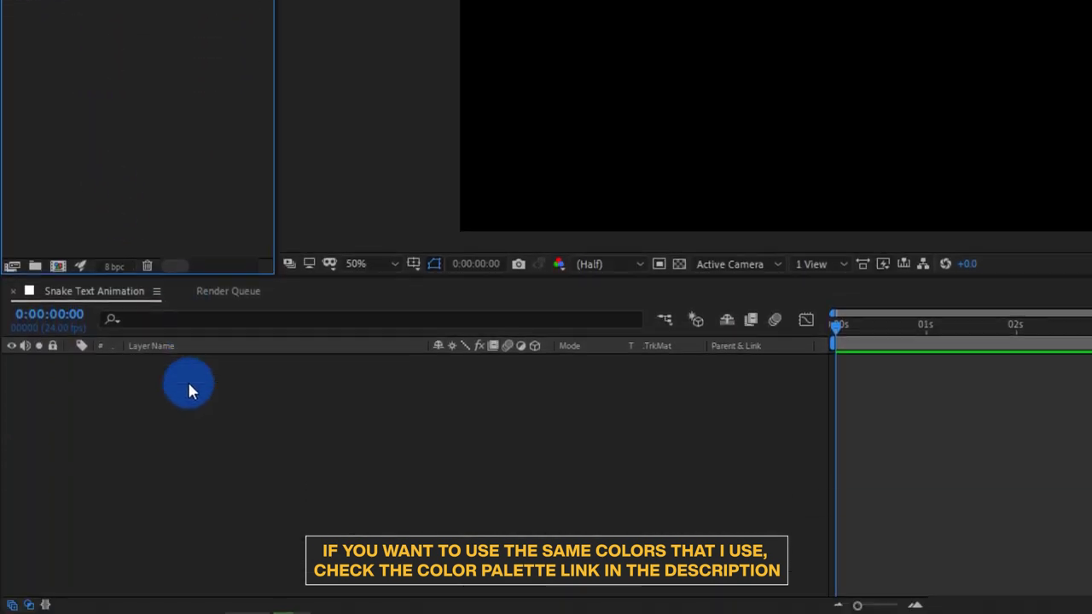
pyautogui.rightClick(190, 386)
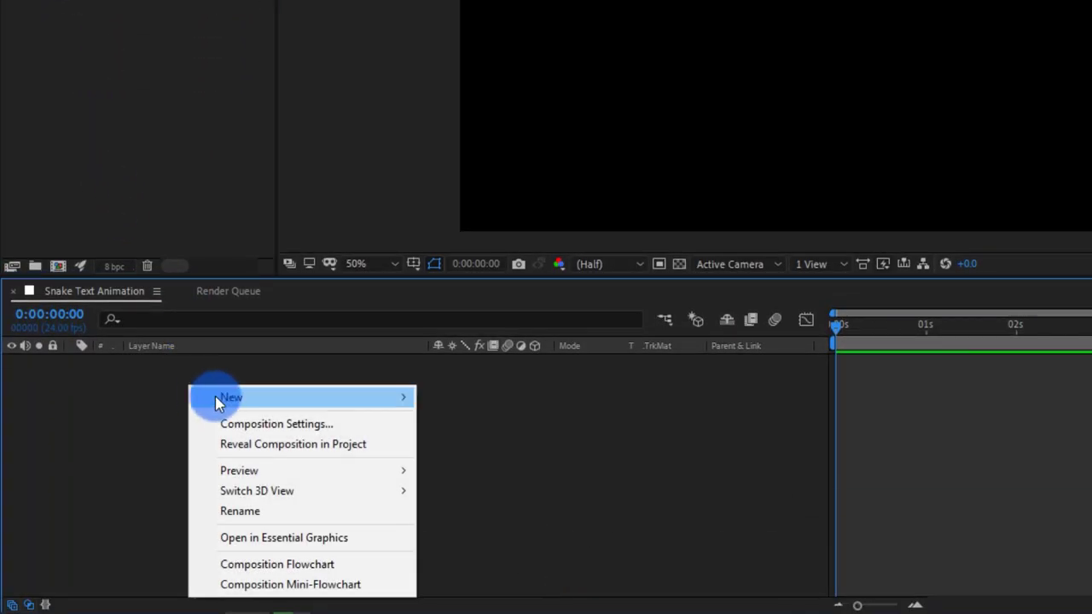
pyautogui.moveTo(220, 397)
pyautogui.click(461, 236)
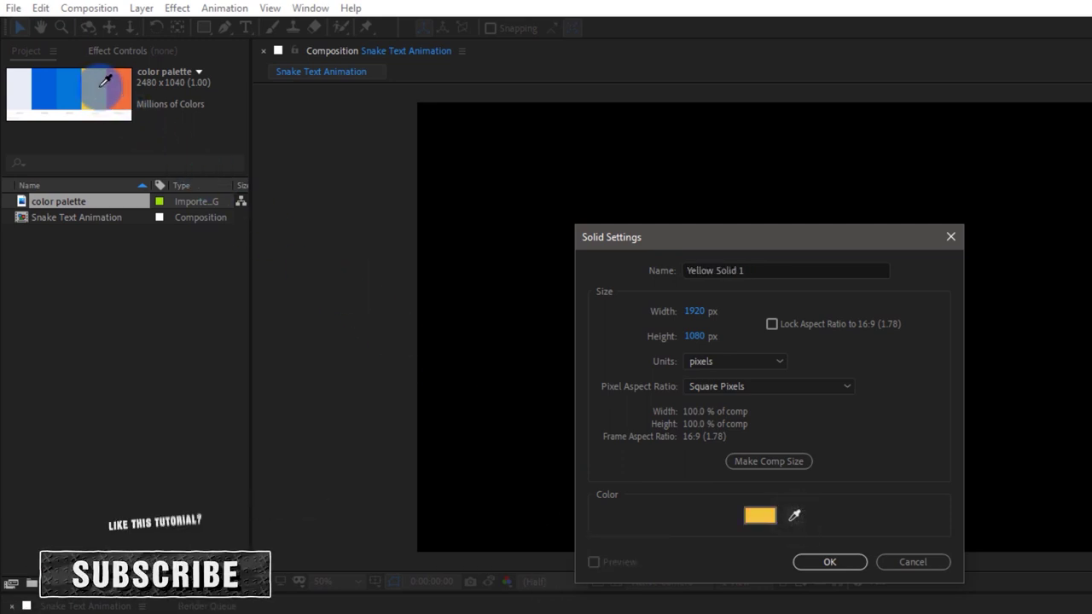
pyautogui.moveTo(794, 522); pyautogui.dragTo(104, 82)
pyautogui.moveTo(764, 270); pyautogui.dragTo(593, 271)
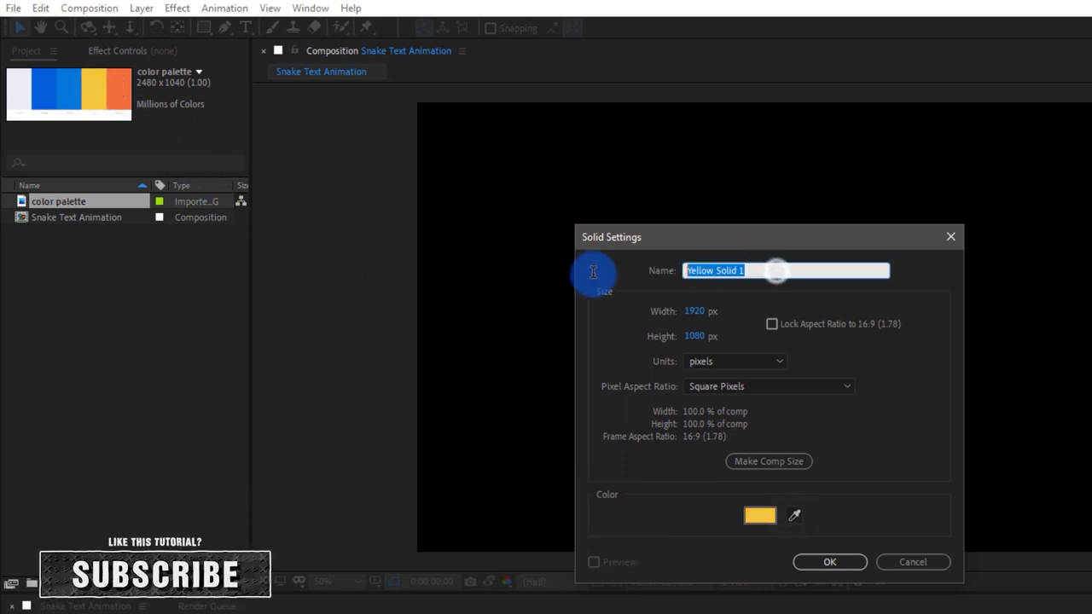
pyautogui.write('BG')
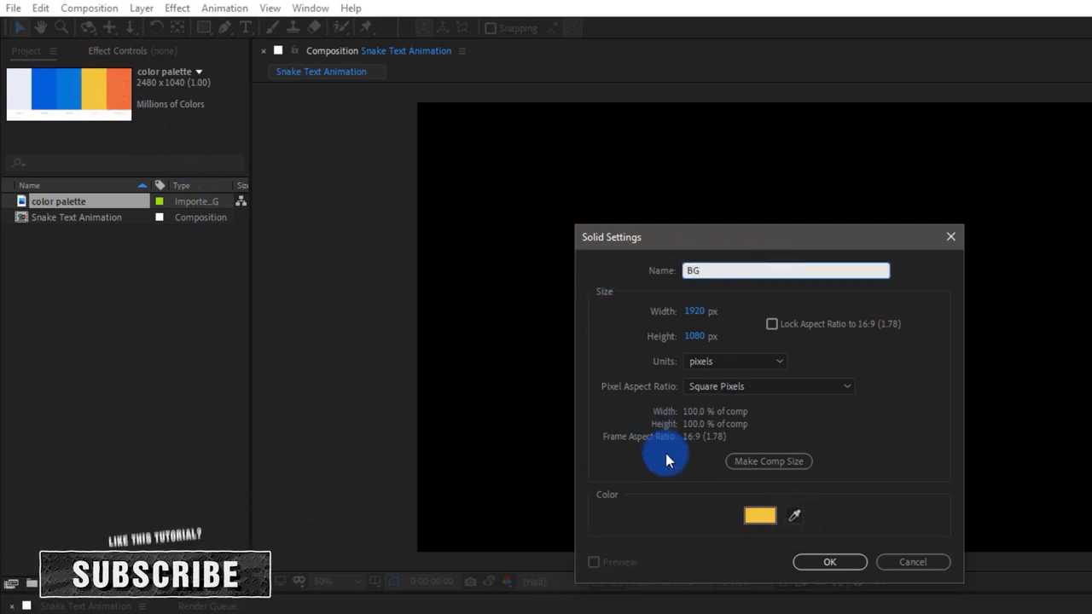
pyautogui.click(808, 569)
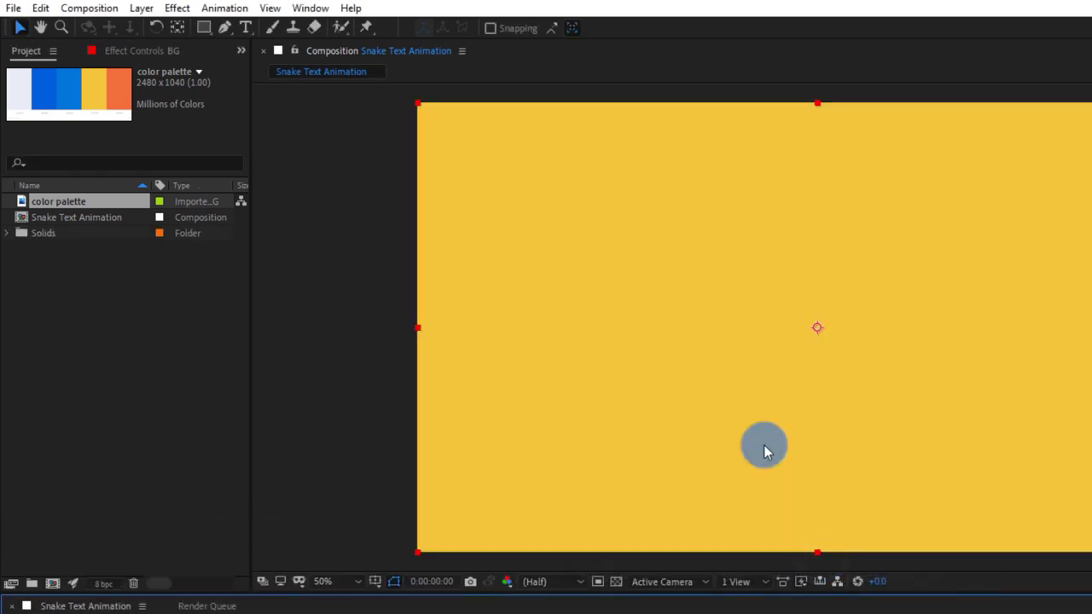
# Paste the quote as a vertical text layer with the Vertical Type Tool
pyautogui.click(245, 27)
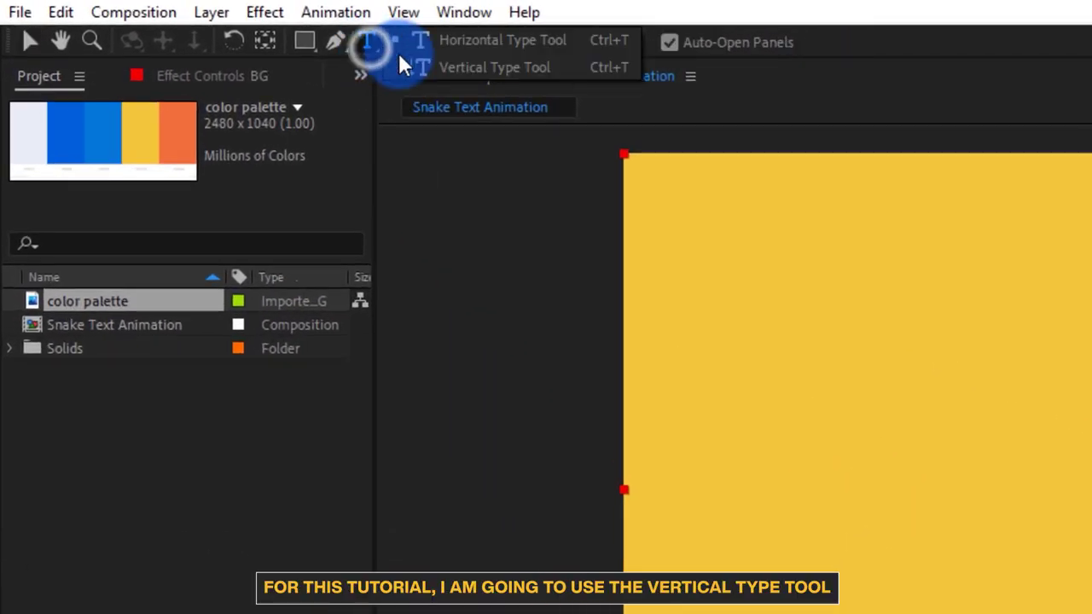
pyautogui.click(463, 67)
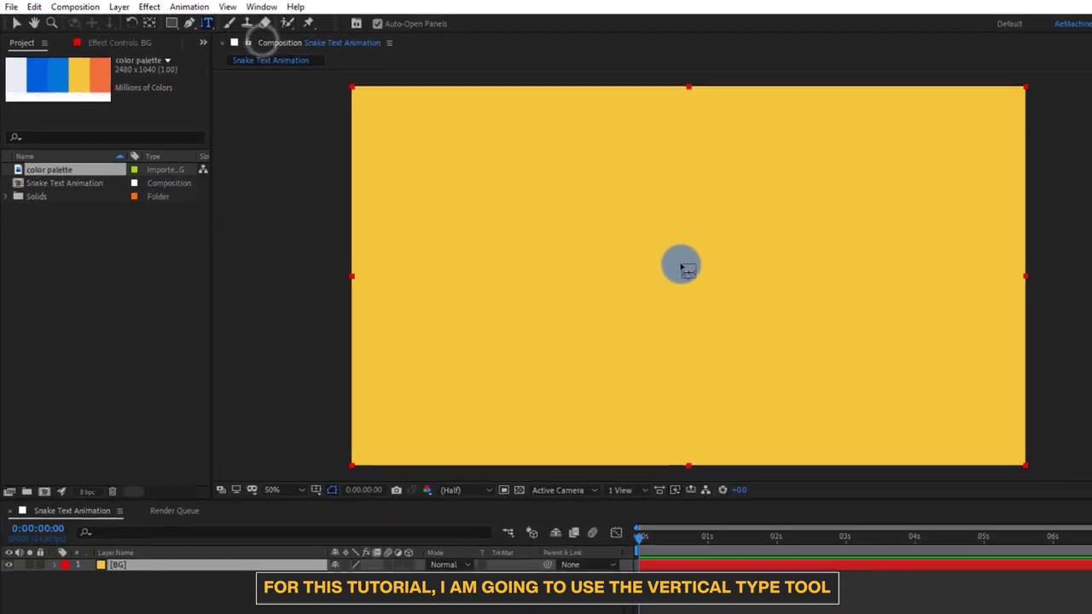
pyautogui.click(669, 266)
pyautogui.hotkey('ctrl', 'v')
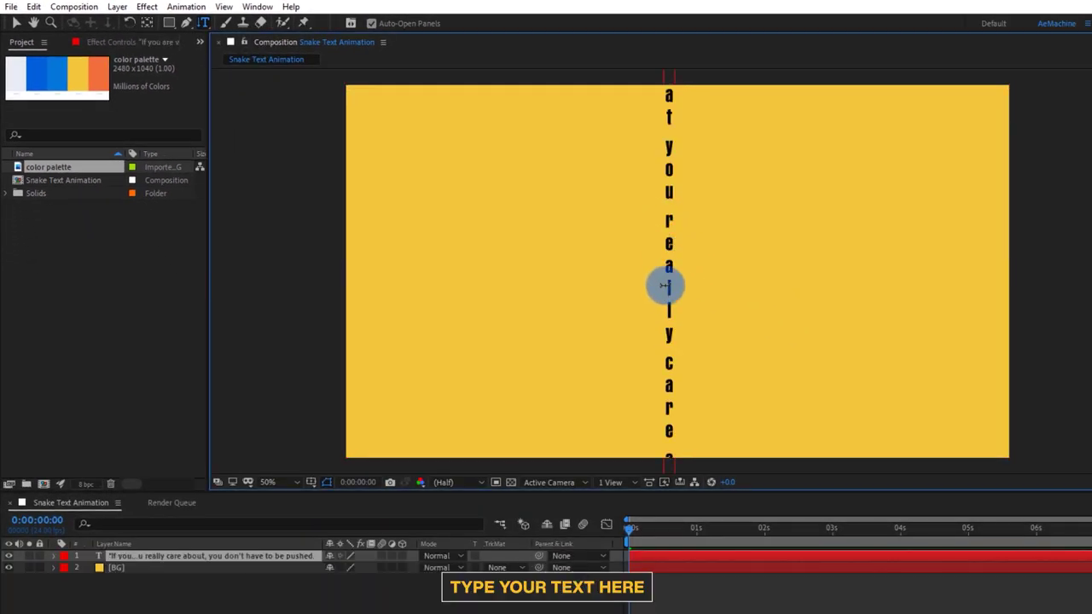
pyautogui.click(159, 556)
# Style the quote in PF Fusion Sans Pro Heavy with palette blue fill, 120 tracking and 63 px size
pyautogui.doubleClick(159, 556)
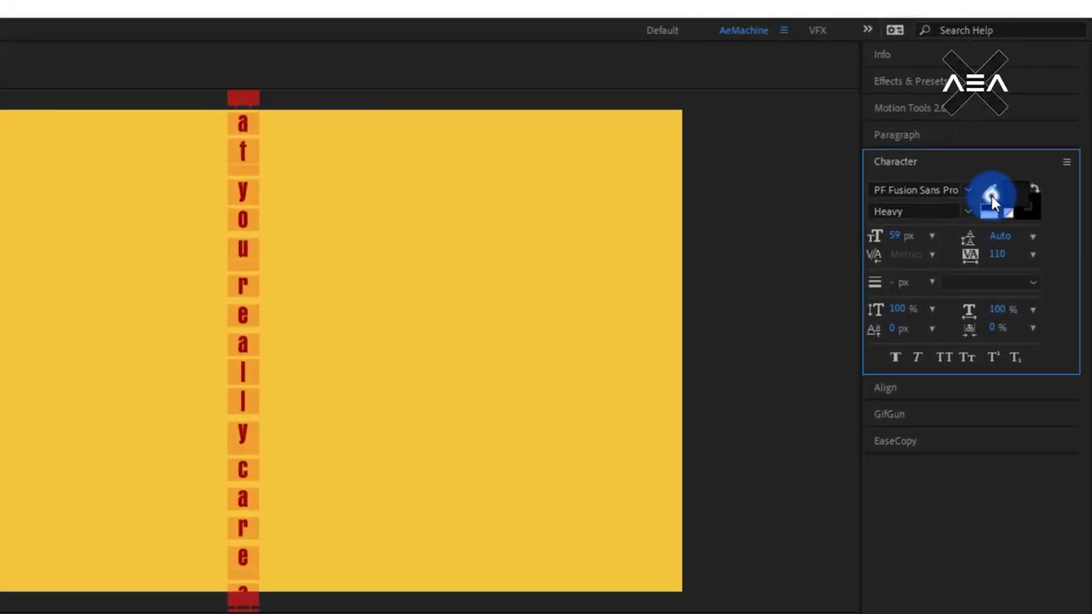
pyautogui.moveTo(991, 198); pyautogui.dragTo(102, 83)
pyautogui.click(79, 88)
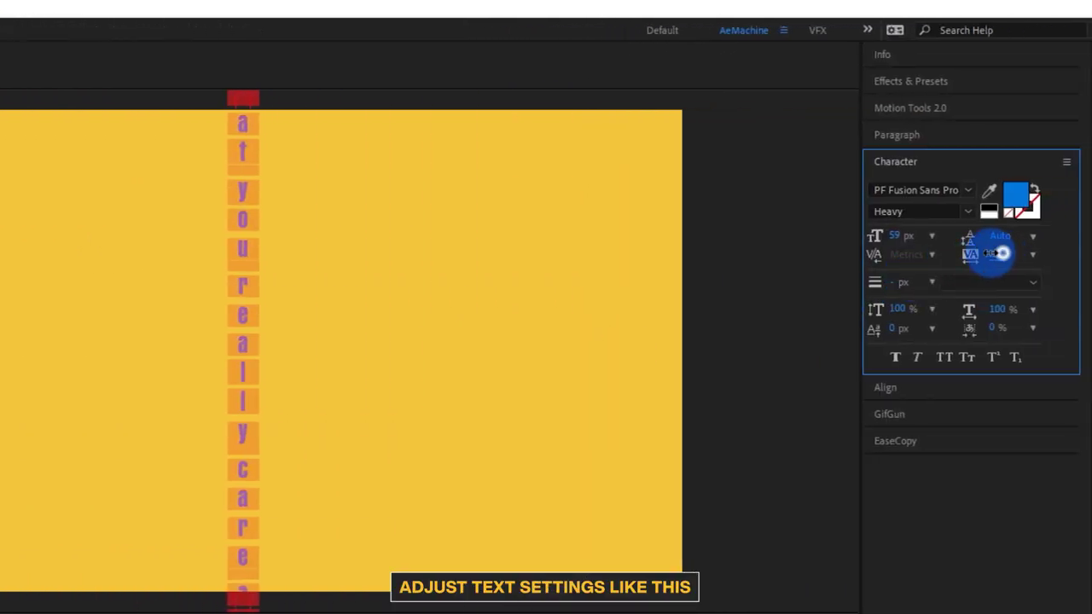
pyautogui.moveTo(1002, 253)
pyautogui.mouseDown()
pyautogui.moveTo(957, 279)
pyautogui.moveTo(1052, 287)
pyautogui.mouseUp()
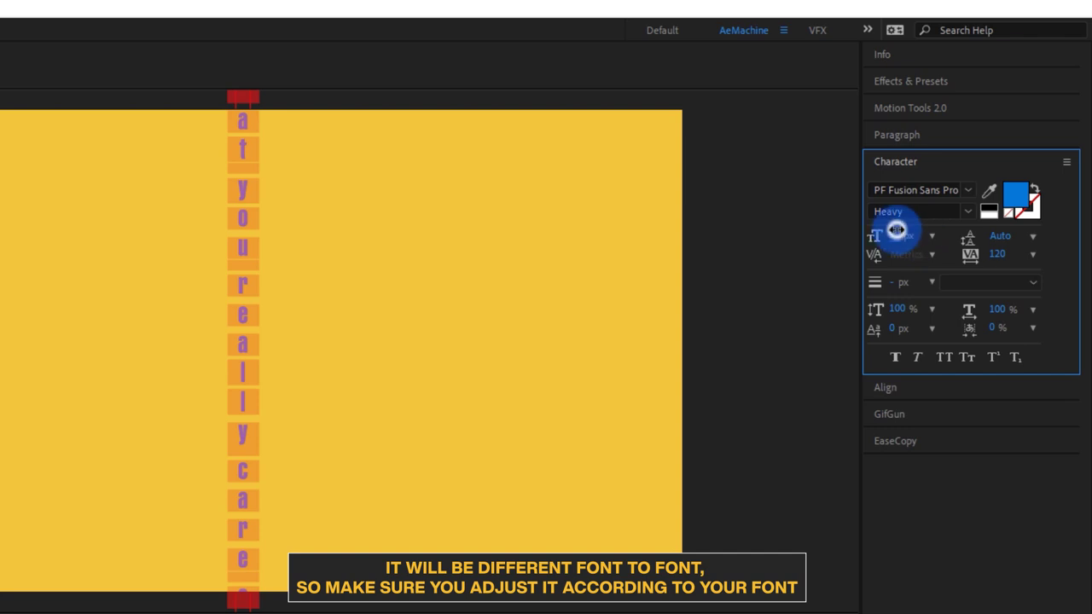
pyautogui.moveTo(900, 226)
pyautogui.mouseDown()
pyautogui.moveTo(893, 232)
pyautogui.moveTo(993, 522)
pyautogui.mouseUp()
pyautogui.click(779, 198)
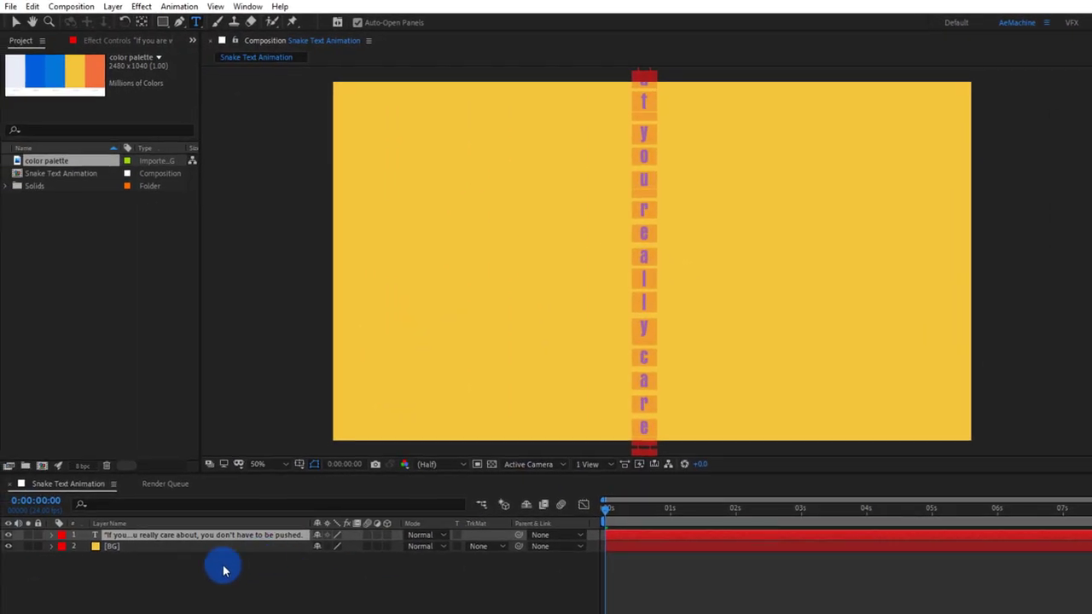
# On the text layer, draw an S-shaped RotoBezier mask from below the frame to above it
pyautogui.click(221, 564)
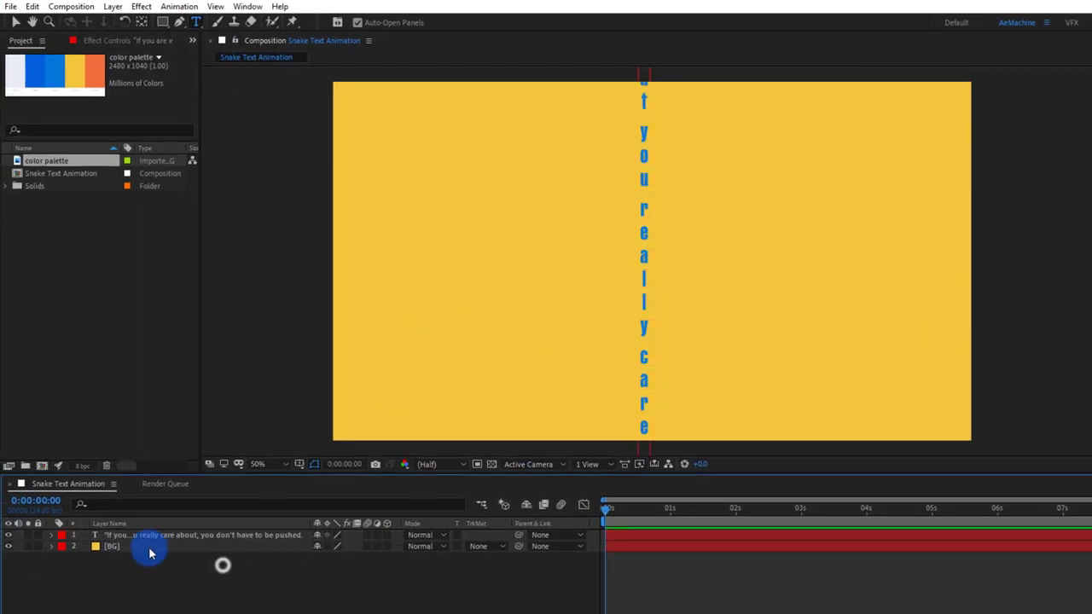
pyautogui.click(124, 536)
pyautogui.scroll(-2, 597, 343)
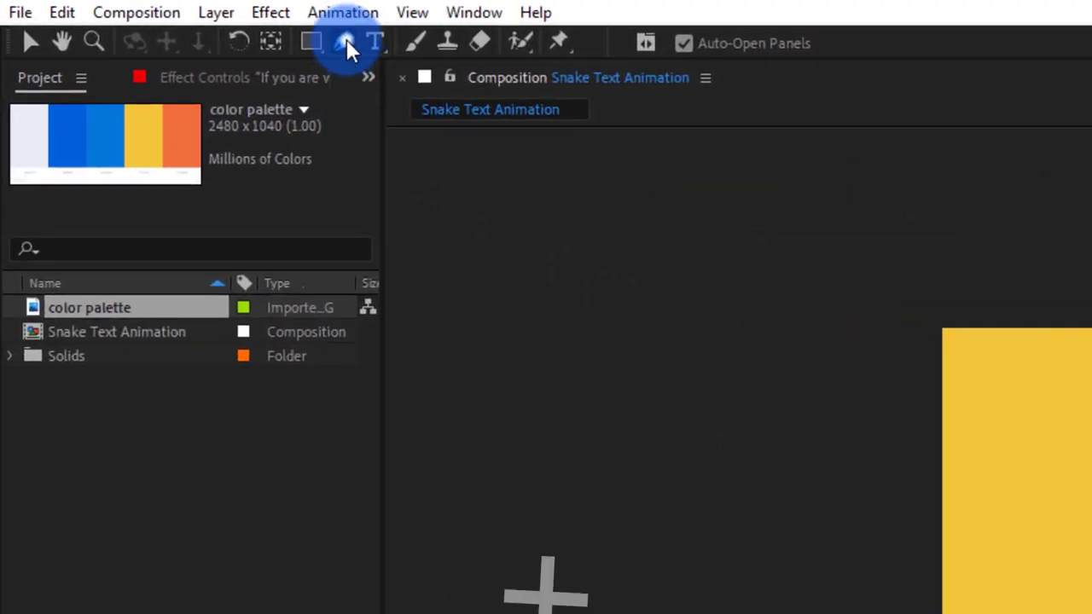
pyautogui.click(180, 21)
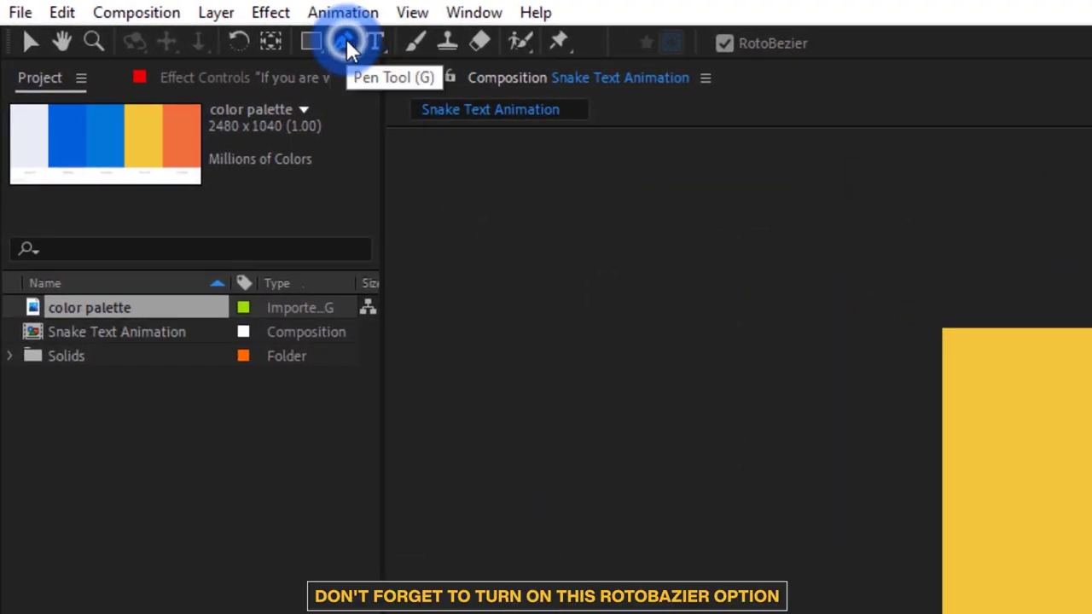
pyautogui.click(728, 45)
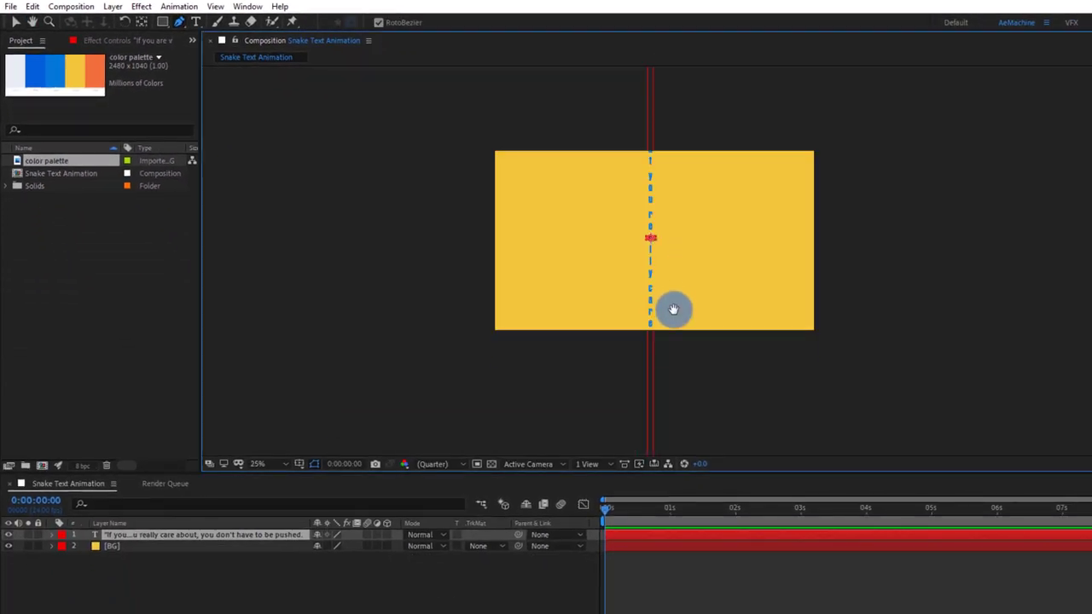
pyautogui.moveTo(673, 308); pyautogui.dragTo(644, 381)
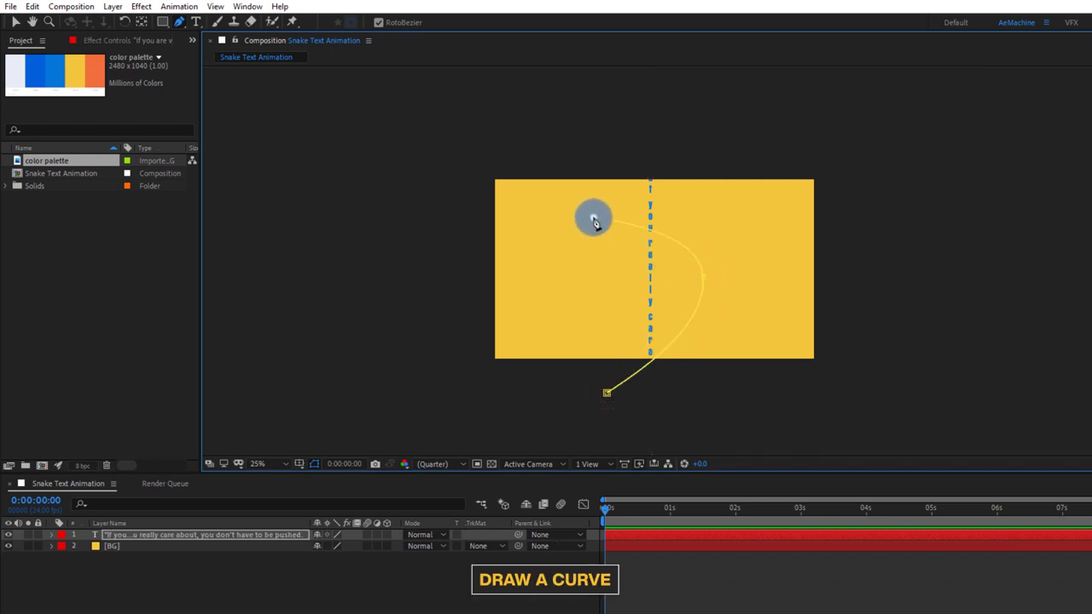
pyautogui.click(690, 127)
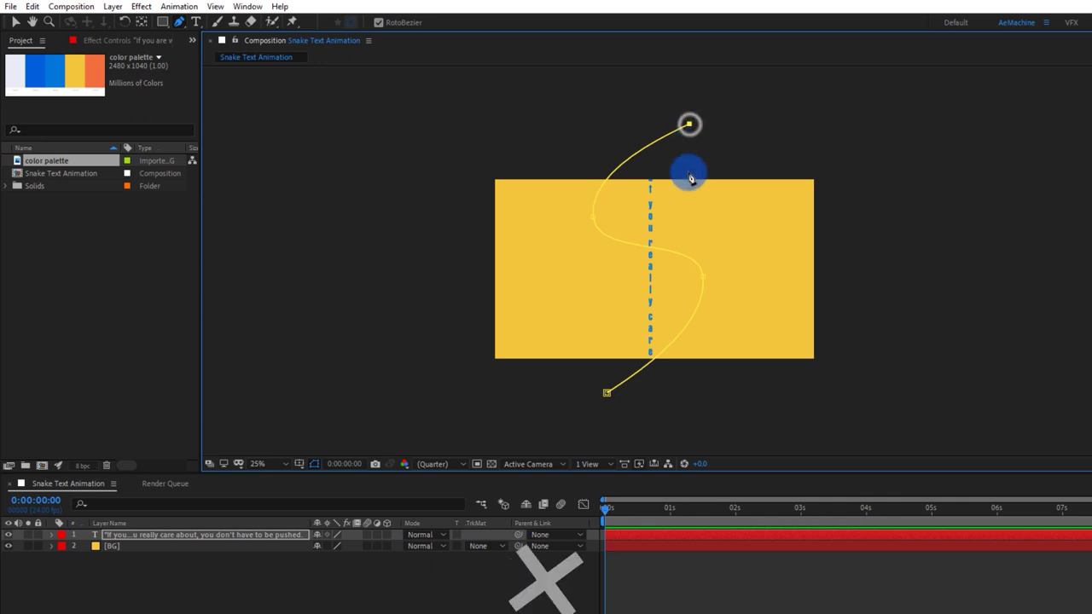
pyautogui.scroll(2, 683, 282)
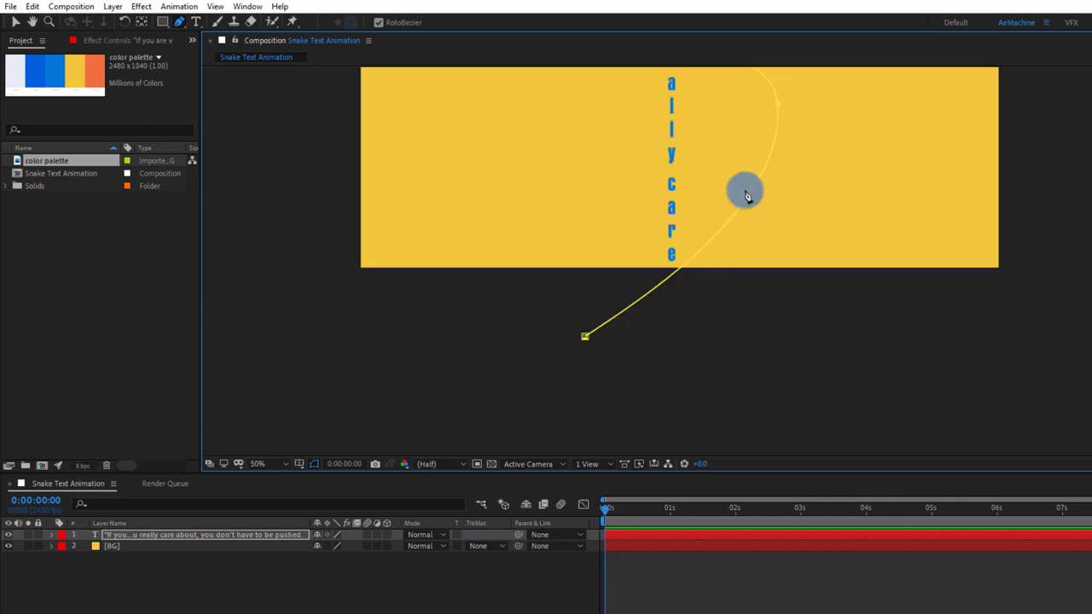
pyautogui.moveTo(742, 190); pyautogui.dragTo(726, 370)
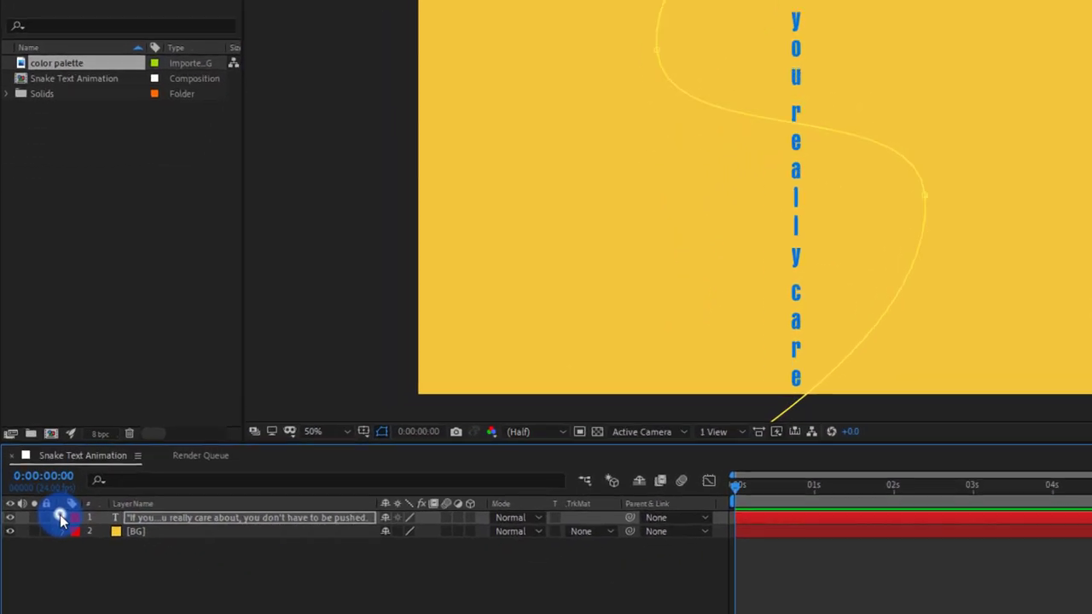
# Set the text's Path Options to follow Mask 1 with Reverse Path on
pyautogui.click(52, 534)
pyautogui.click(63, 545)
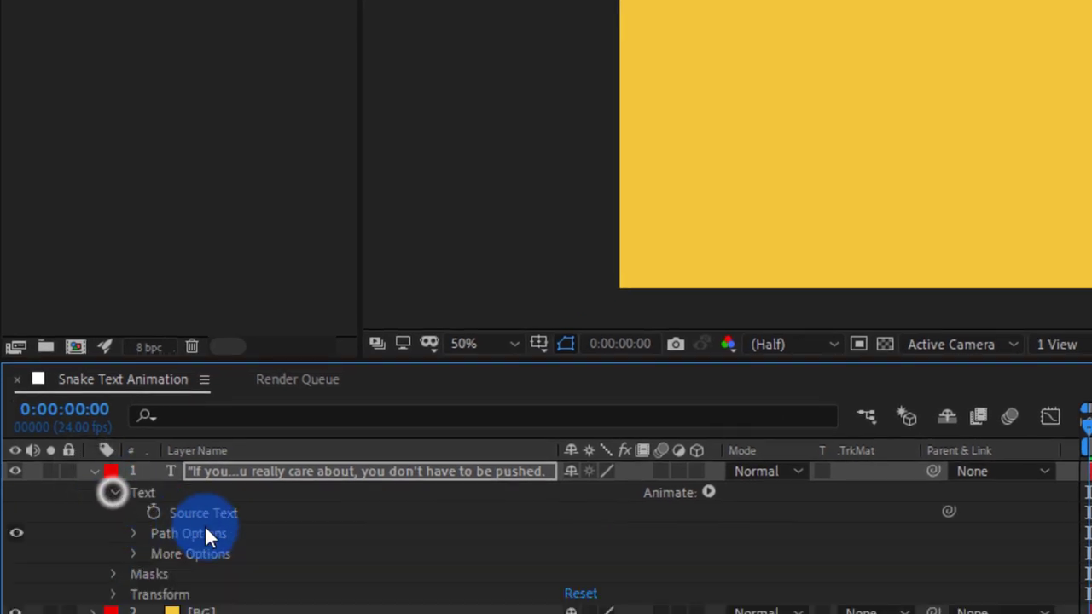
pyautogui.click(133, 532)
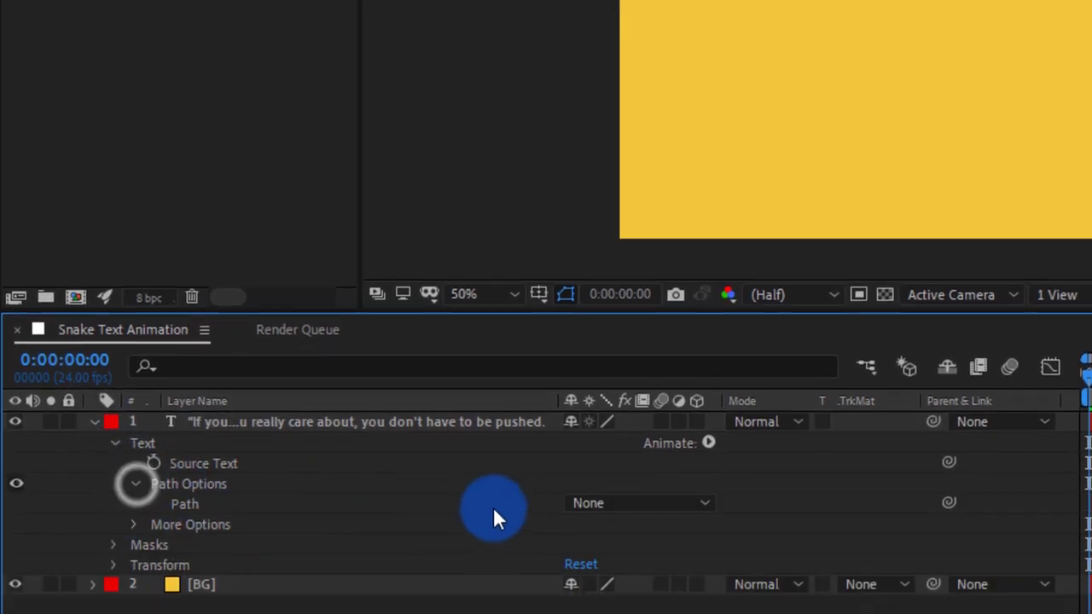
pyautogui.click(635, 503)
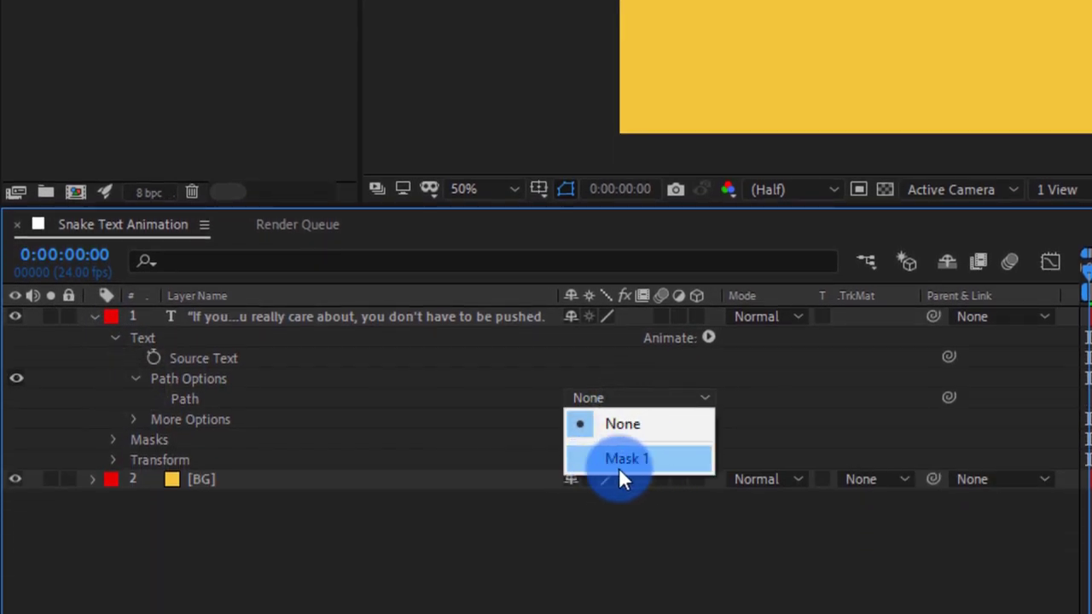
pyautogui.click(619, 468)
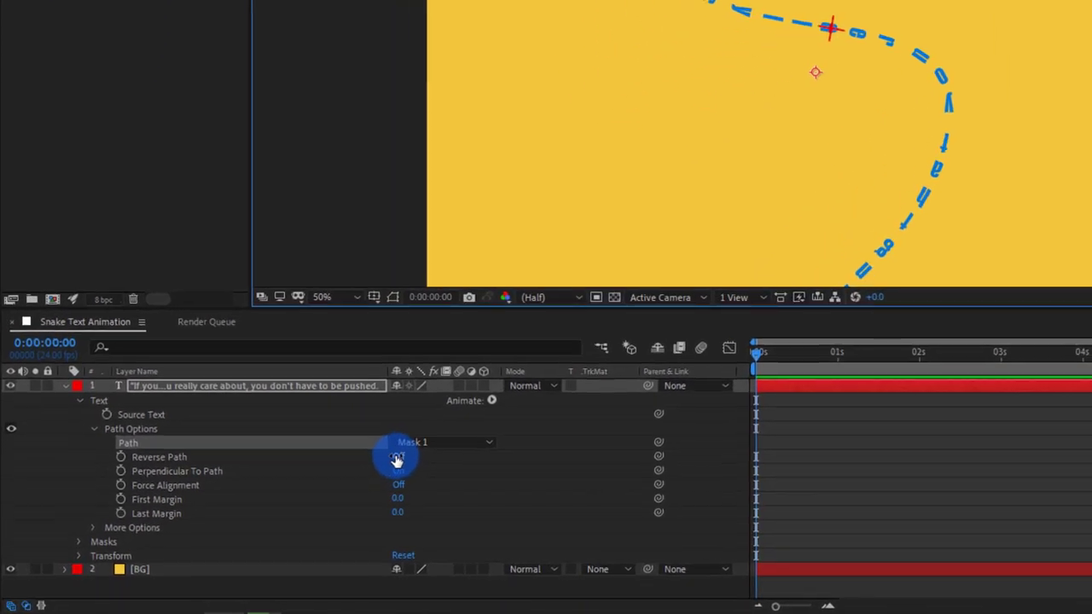
pyautogui.click(397, 457)
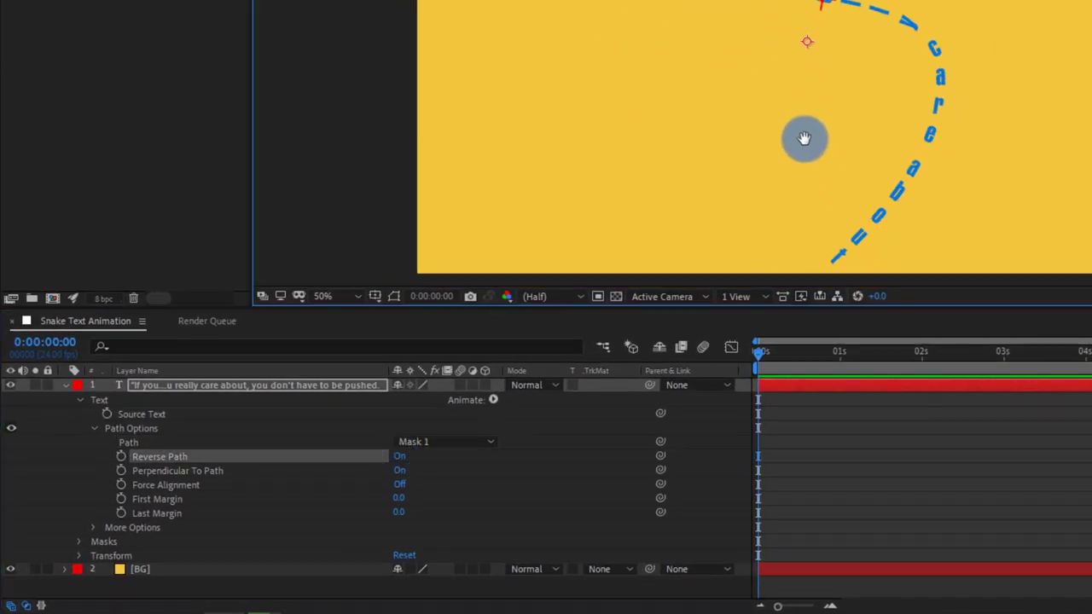
# Scrub First Margin to 3707.0 at 0s, pushing the text out of frame
pyautogui.moveTo(405, 503)
pyautogui.mouseDown()
pyautogui.moveTo(495, 553)
pyautogui.moveTo(464, 560)
pyautogui.mouseUp()
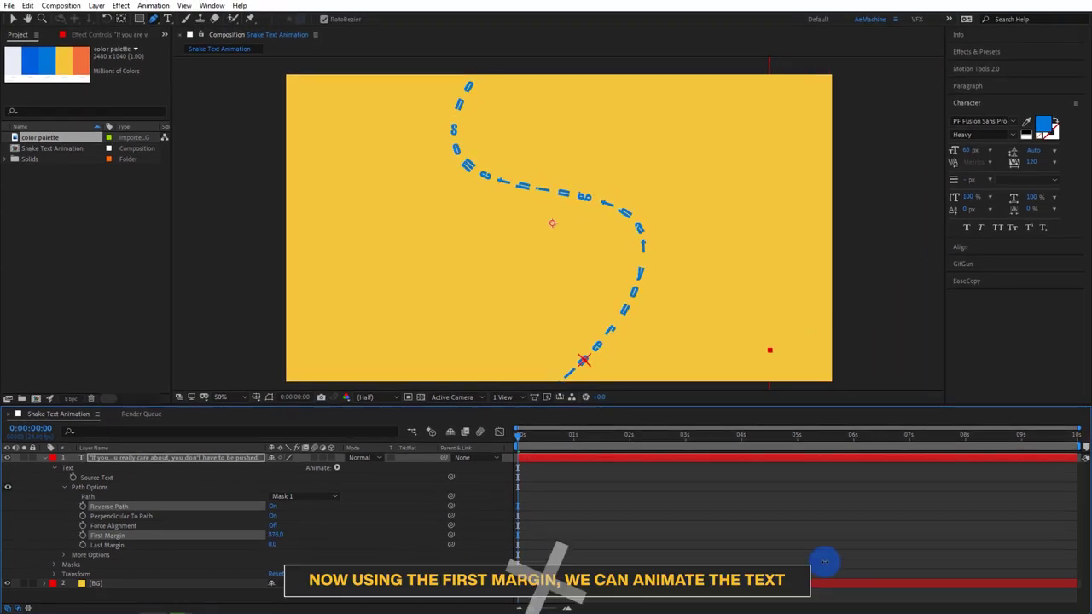
pyautogui.moveTo(272, 541); pyautogui.dragTo(762, 553)
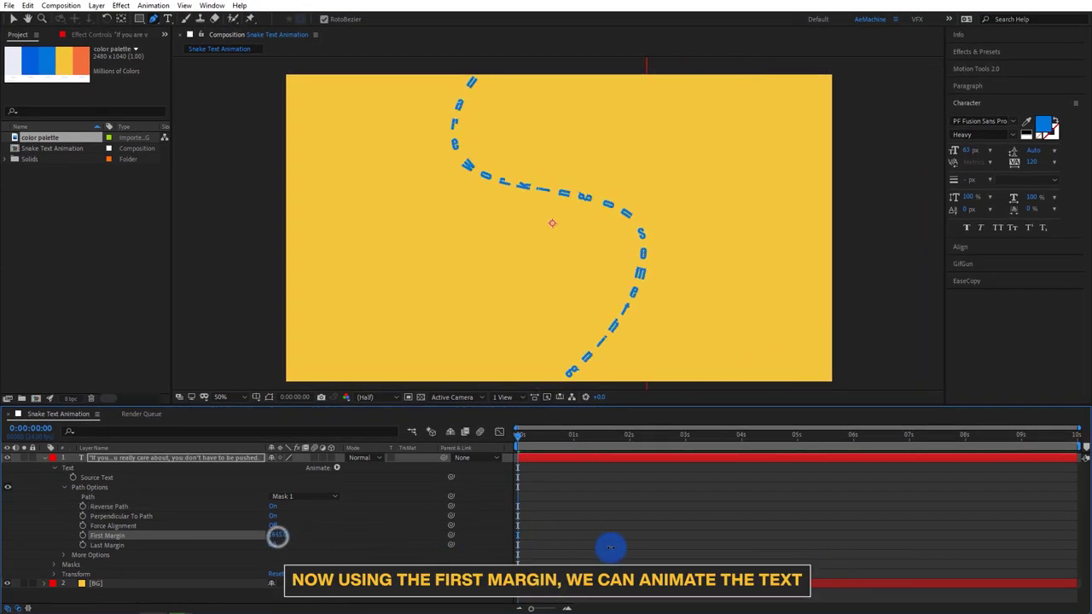
pyautogui.moveTo(293, 534); pyautogui.dragTo(346, 538)
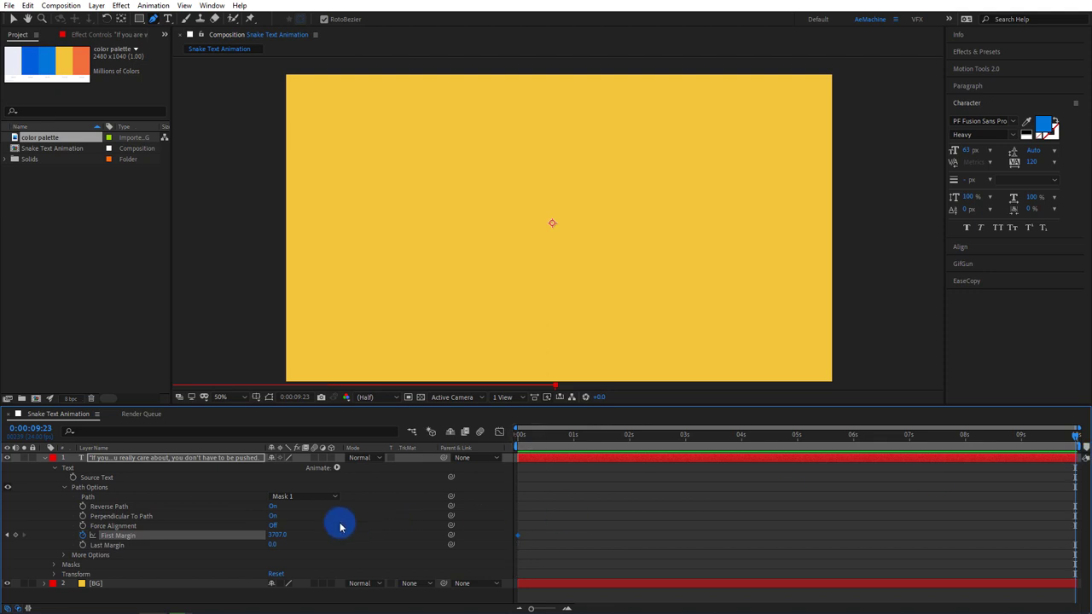
# Add a First Margin keyframe of 1007.0 at 0:00:09:23 and preview the snaking text
pyautogui.moveTo(283, 539); pyautogui.dragTo(192, 518)
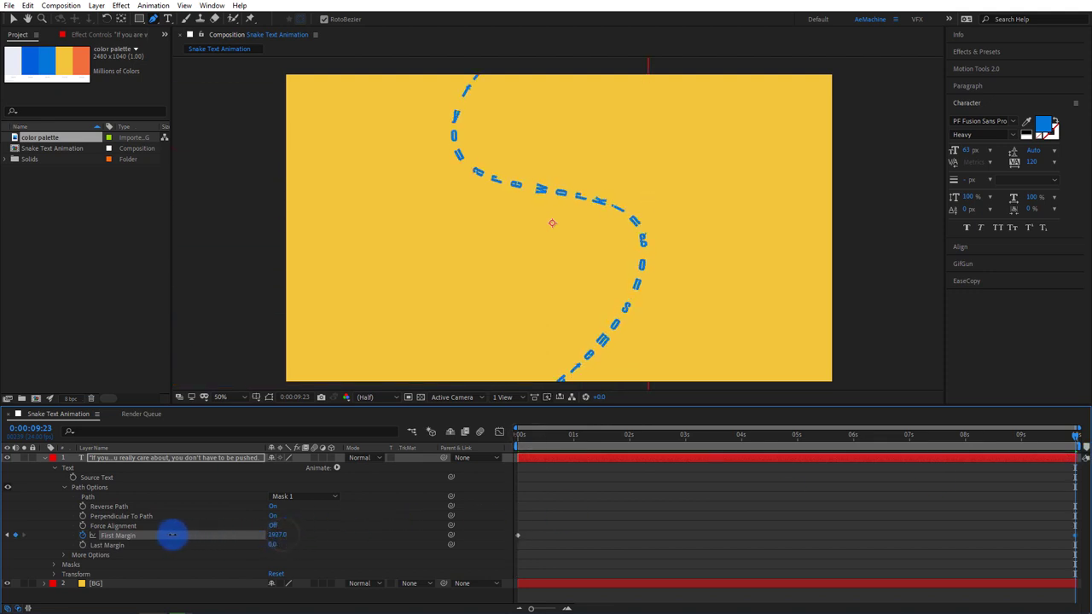
pyautogui.click(512, 434)
pyautogui.press('space')
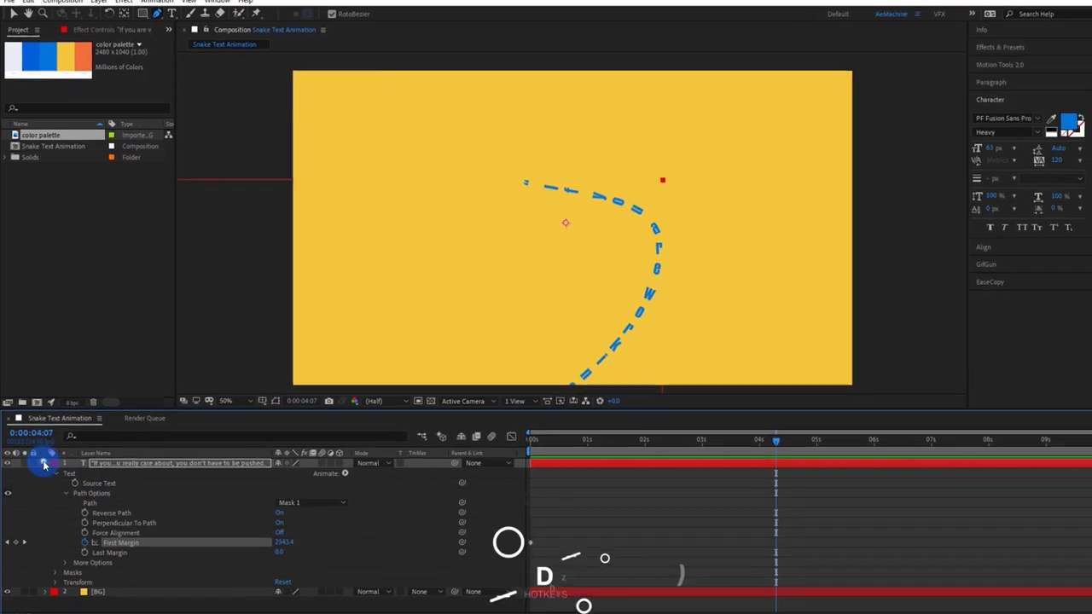
# Duplicate the blue text layer and move the copy's bottom path end down and right
pyautogui.click(45, 465)
pyautogui.hotkey('ctrl', 'd')
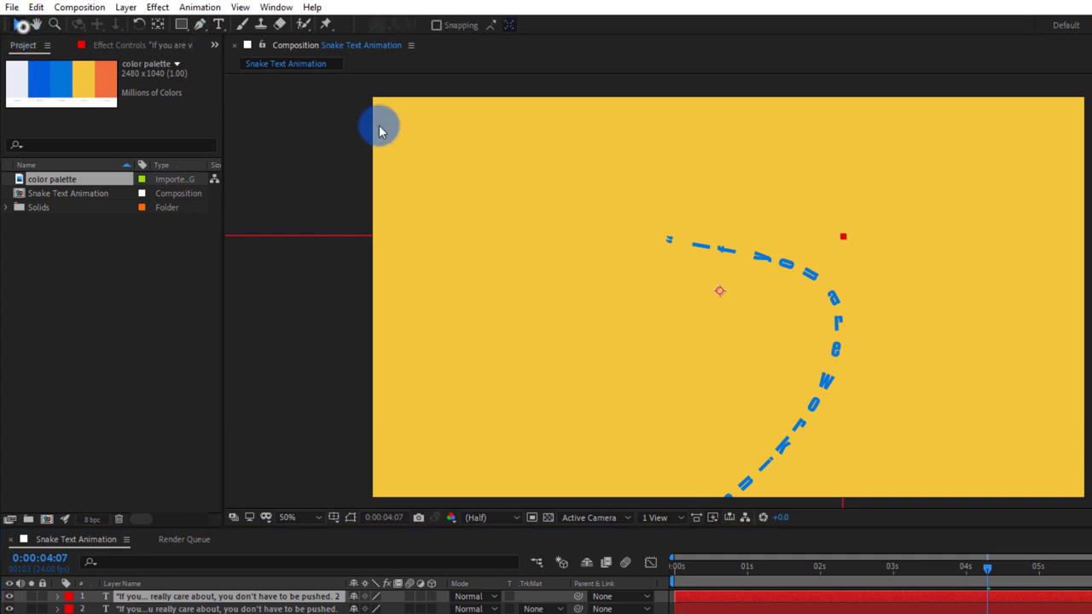
pyautogui.click(351, 522)
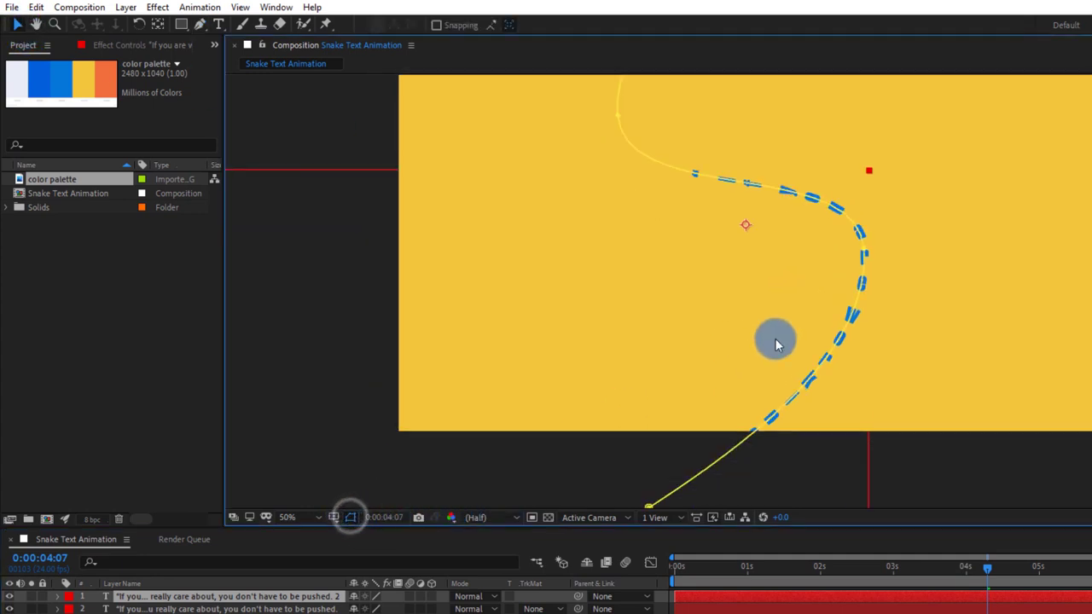
pyautogui.scroll(-2, 775, 341)
pyautogui.moveTo(689, 449); pyautogui.dragTo(619, 437)
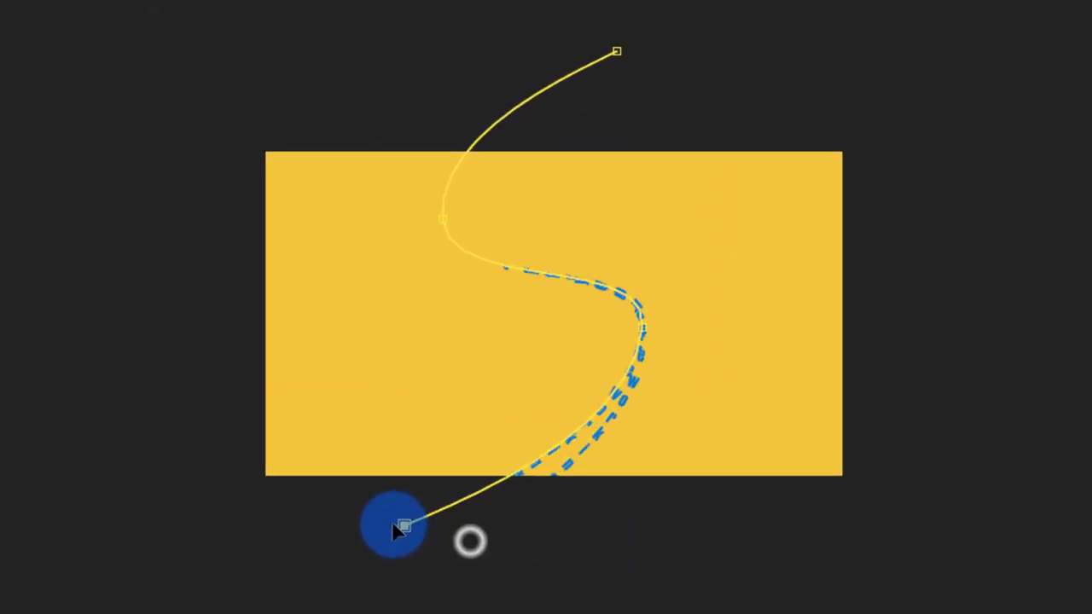
pyautogui.moveTo(354, 512); pyautogui.dragTo(665, 535)
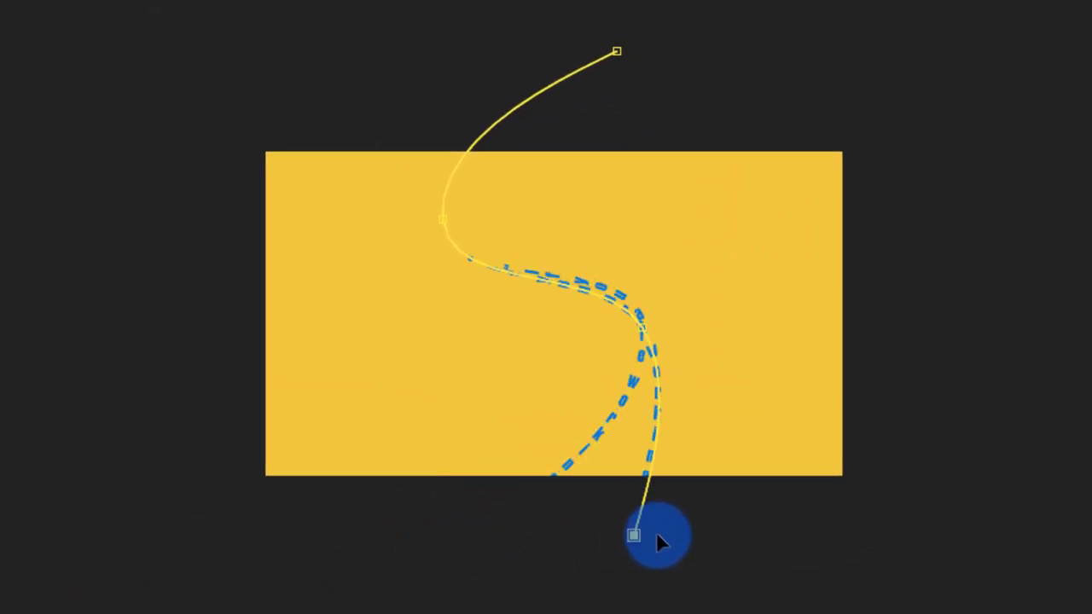
# Bend the copy's curve and top end up and left into a loop, then preview
pyautogui.moveTo(644, 320)
pyautogui.mouseDown()
pyautogui.moveTo(444, 240)
pyautogui.moveTo(636, 108)
pyautogui.mouseUp()
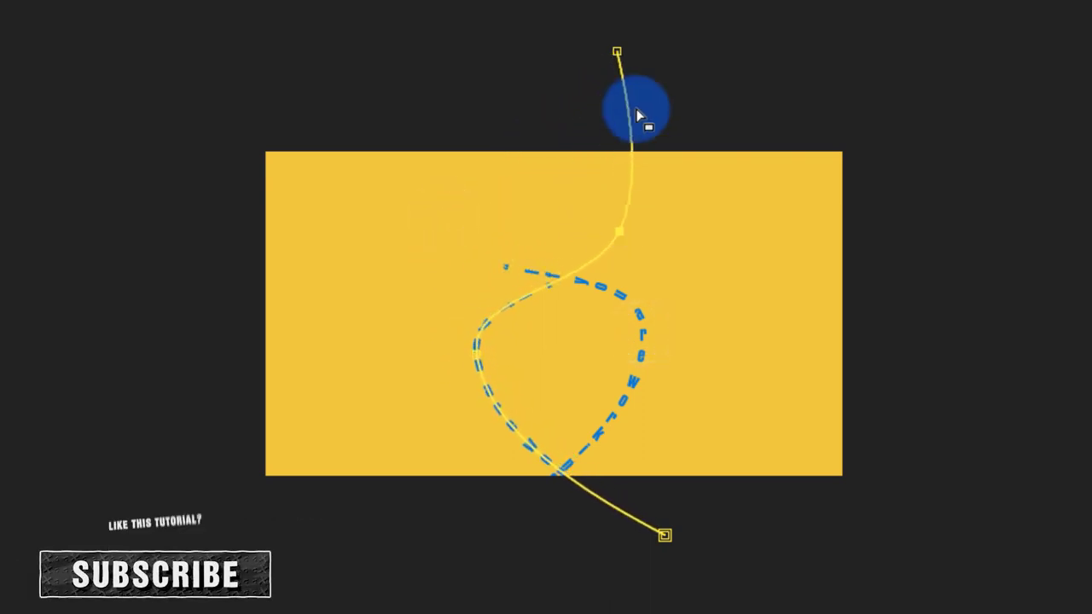
pyautogui.moveTo(617, 52); pyautogui.dragTo(354, 103)
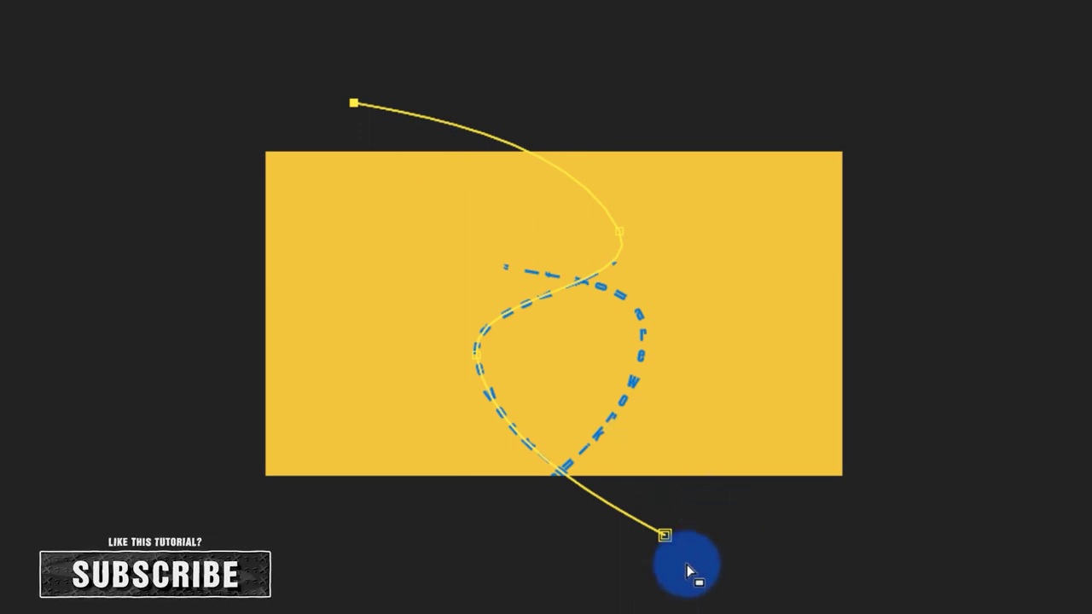
pyautogui.moveTo(664, 536); pyautogui.dragTo(649, 546)
pyautogui.click(620, 225)
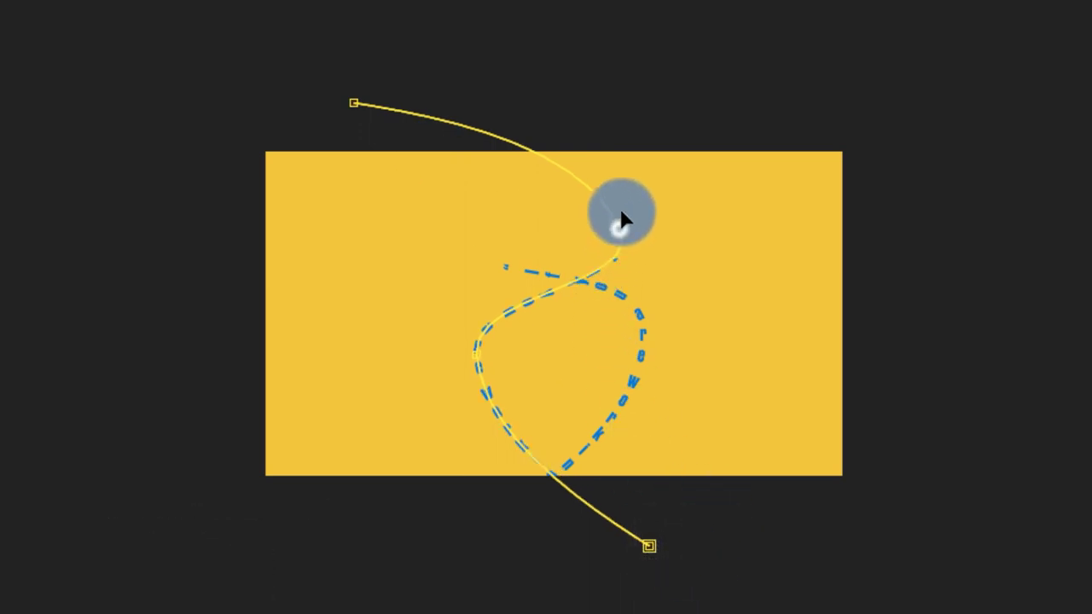
pyautogui.moveTo(360, 109); pyautogui.dragTo(382, 122)
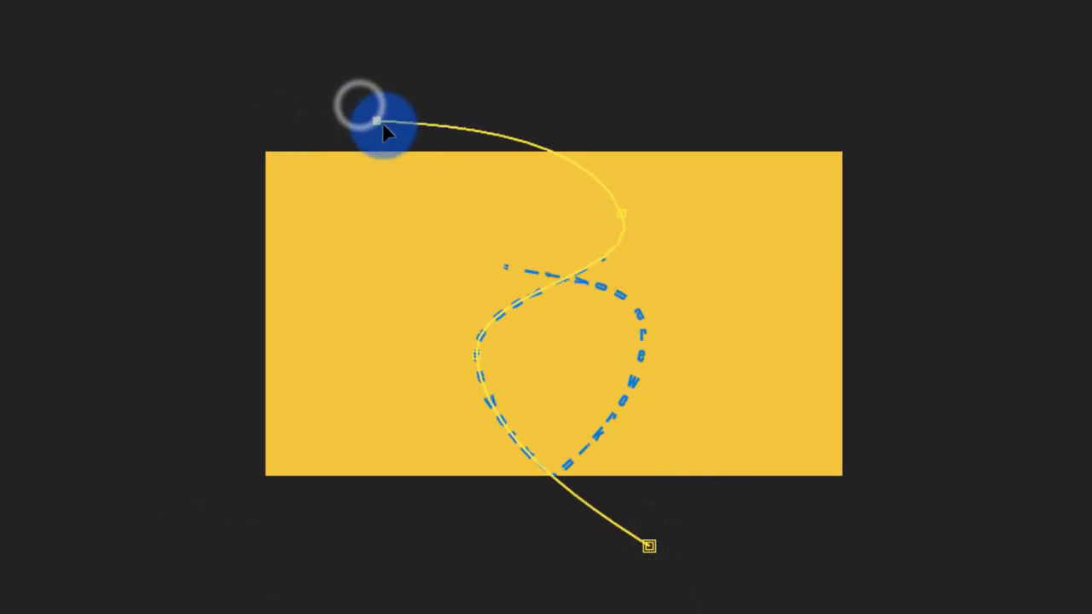
pyautogui.press('space')
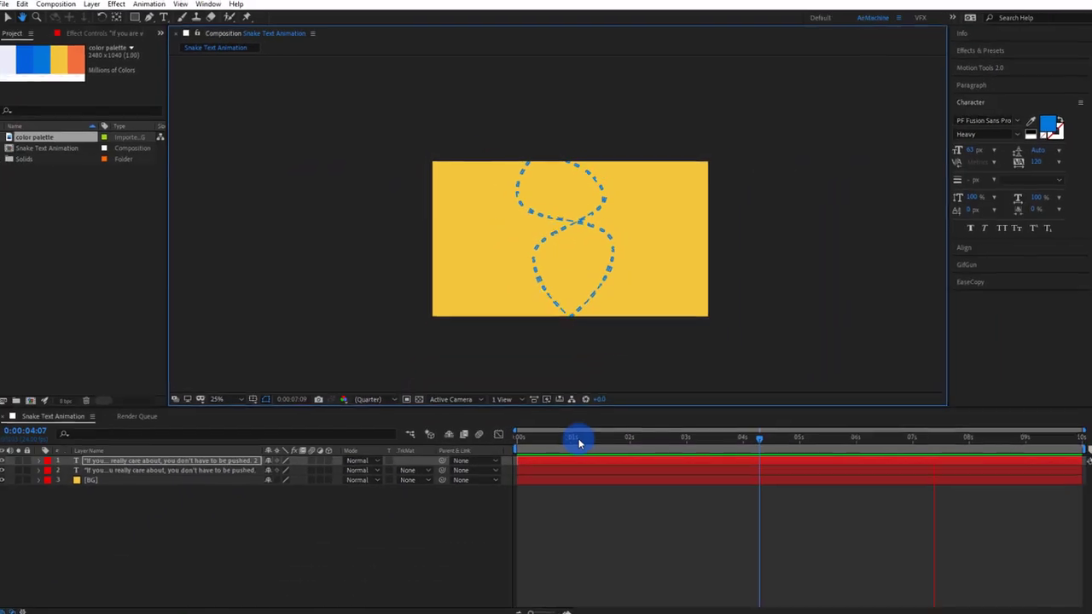
# Nudge the second path's bottom end left and duplicate the top text layer
pyautogui.moveTo(577, 436); pyautogui.dragTo(535, 452)
pyautogui.moveTo(615, 348); pyautogui.dragTo(583, 352)
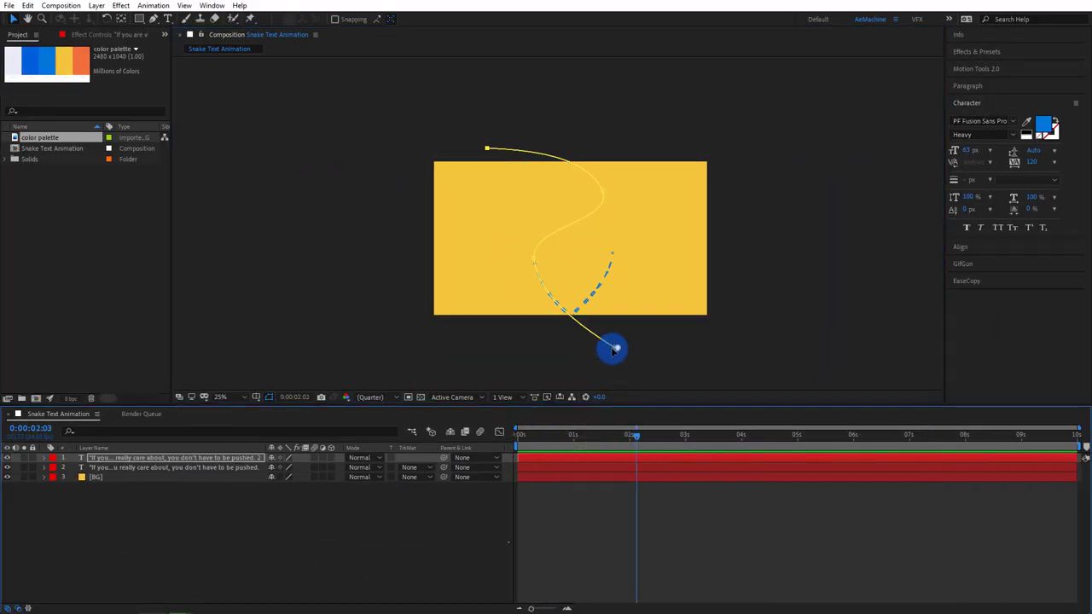
pyautogui.click(182, 458)
pyautogui.hotkey('ctrl', 'd')
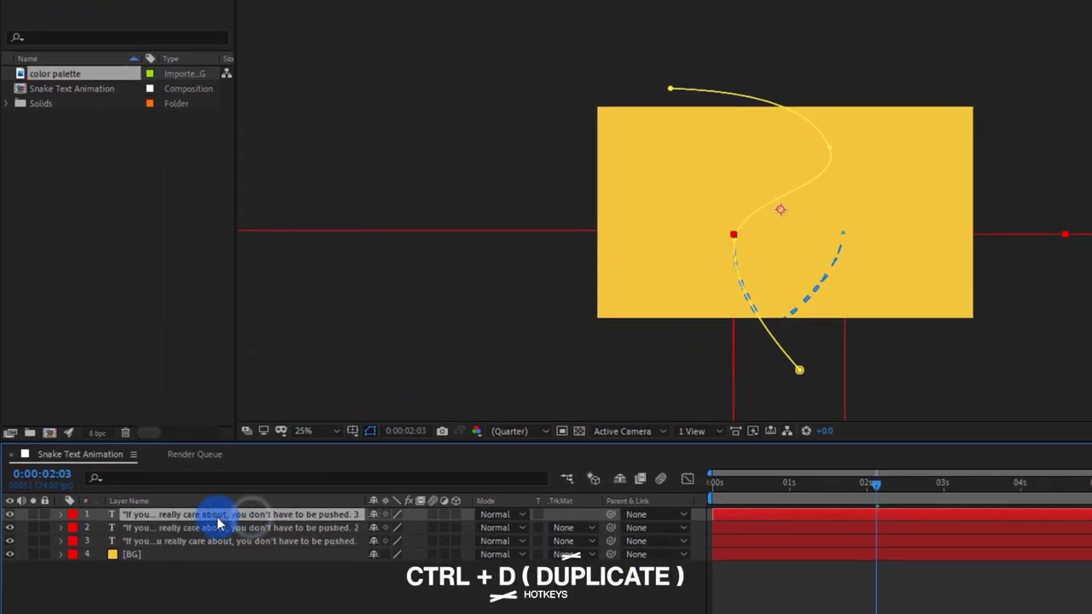
# Reshape the third copy's path to sweep from past the left edge out to the right
pyautogui.click(777, 390)
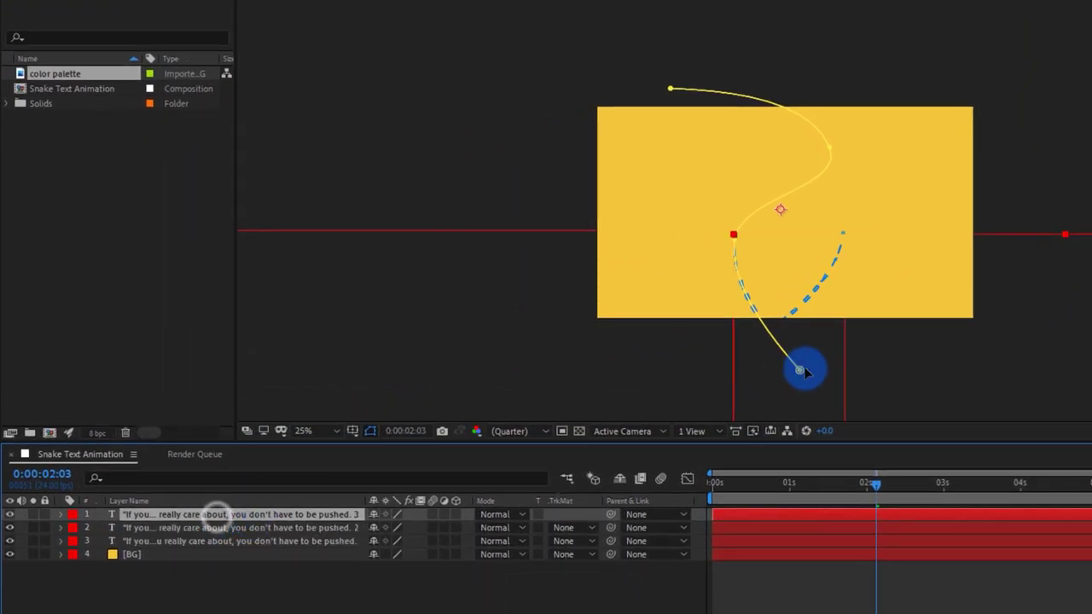
pyautogui.moveTo(798, 373); pyautogui.dragTo(556, 229)
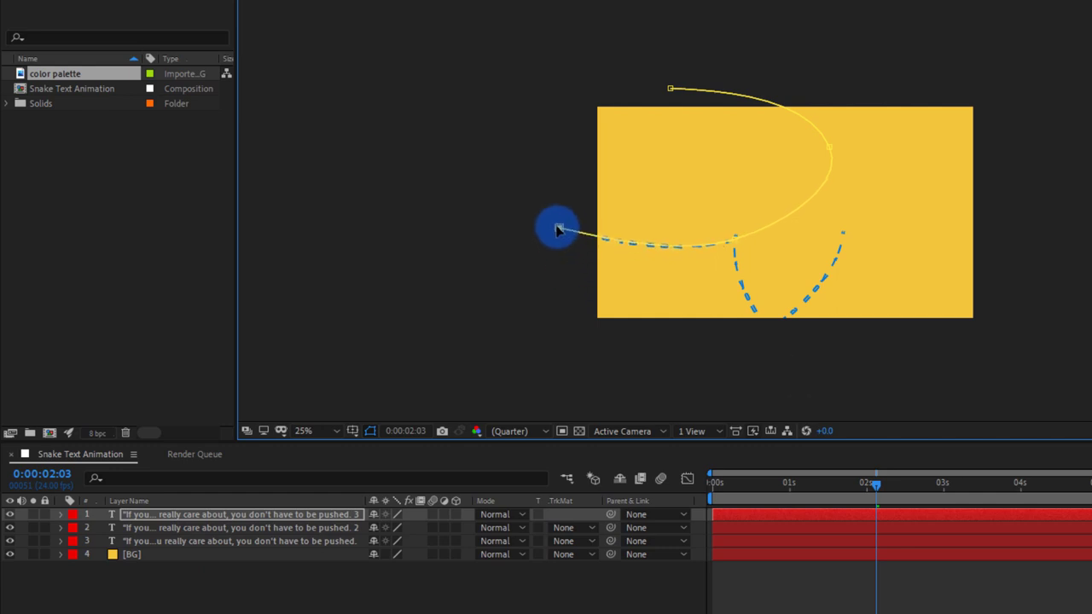
pyautogui.moveTo(833, 148); pyautogui.dragTo(810, 184)
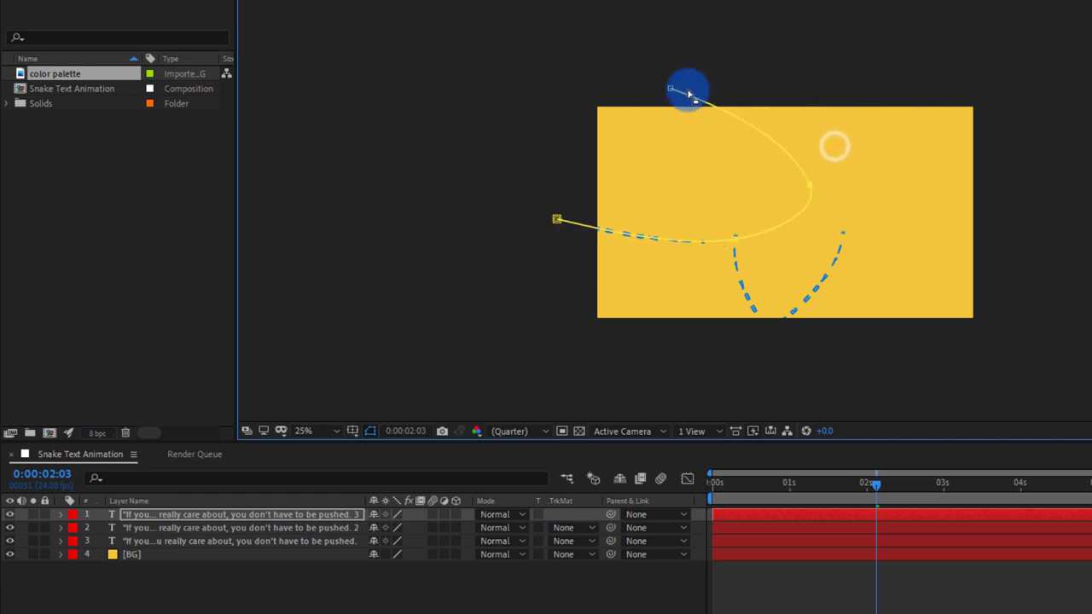
pyautogui.moveTo(671, 88); pyautogui.dragTo(1017, 210)
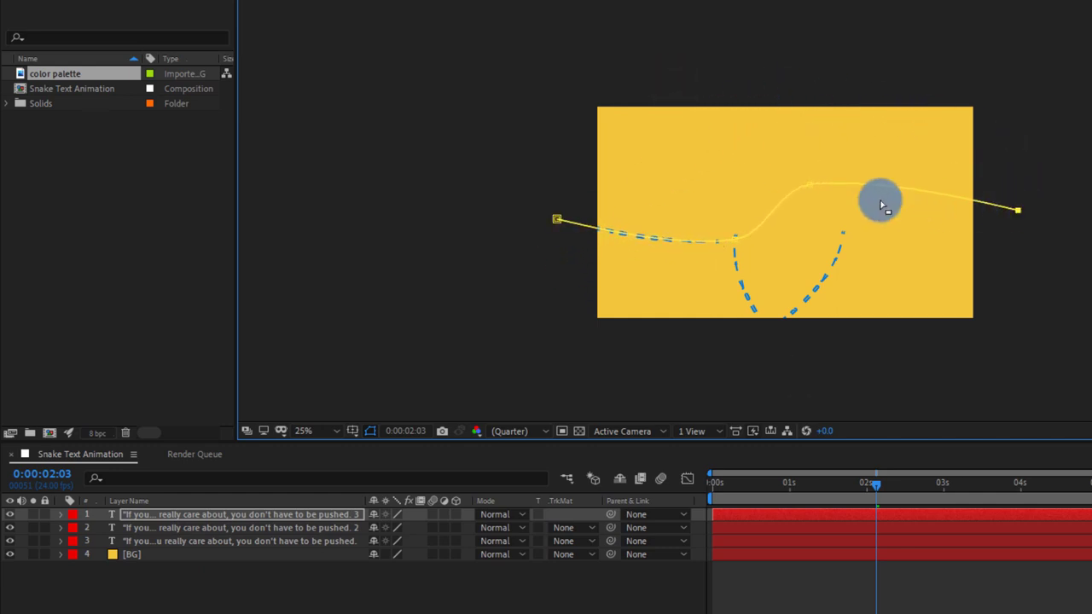
pyautogui.moveTo(806, 186); pyautogui.dragTo(864, 127)
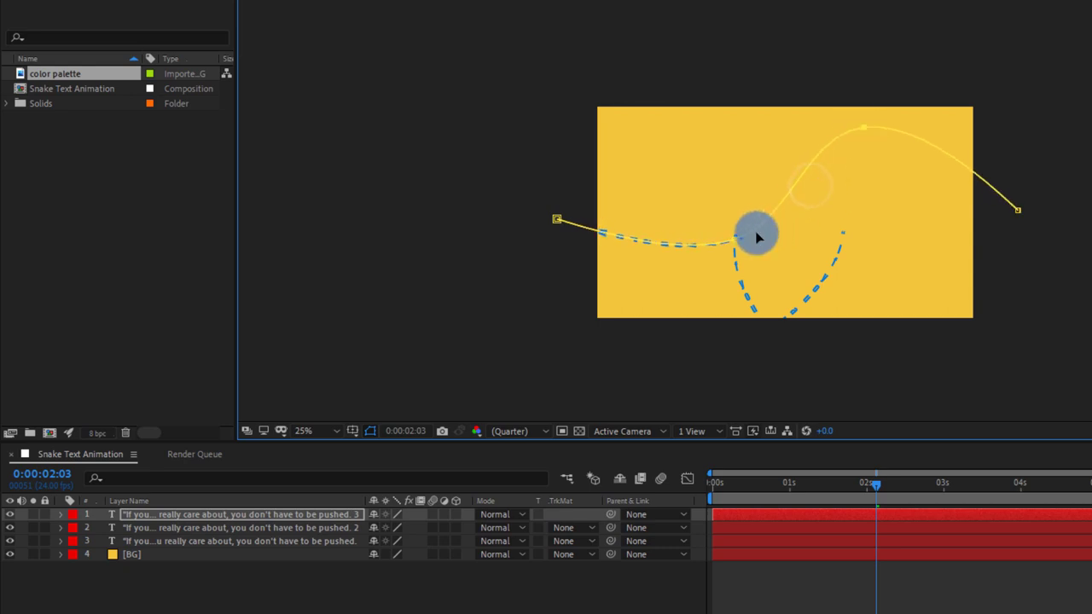
pyautogui.moveTo(738, 243); pyautogui.dragTo(789, 262)
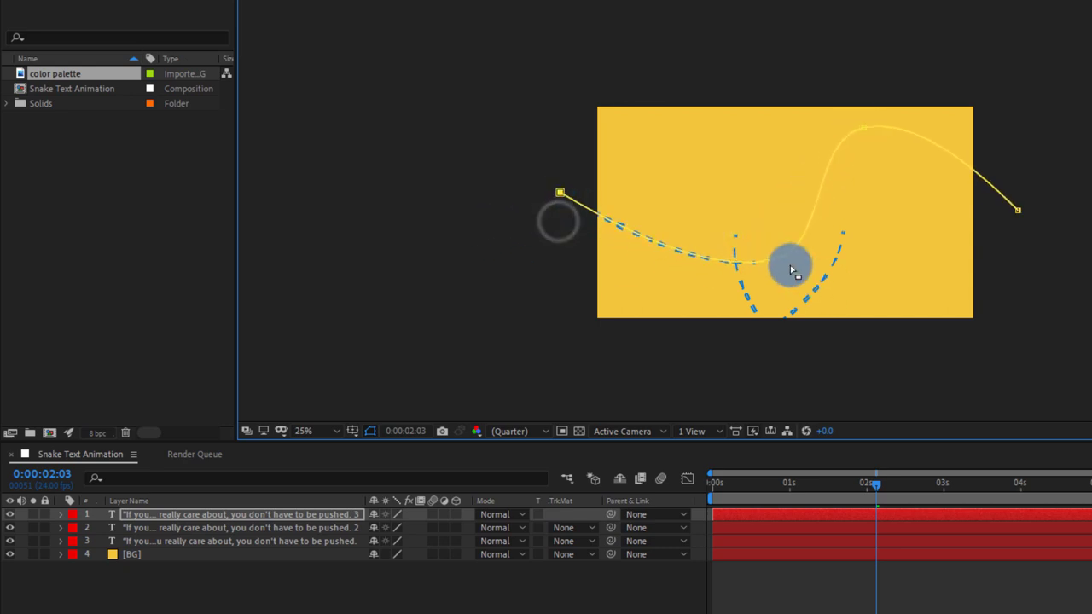
# Refine the third path, pulling a middle section down and the upper curve up
pyautogui.click(714, 345)
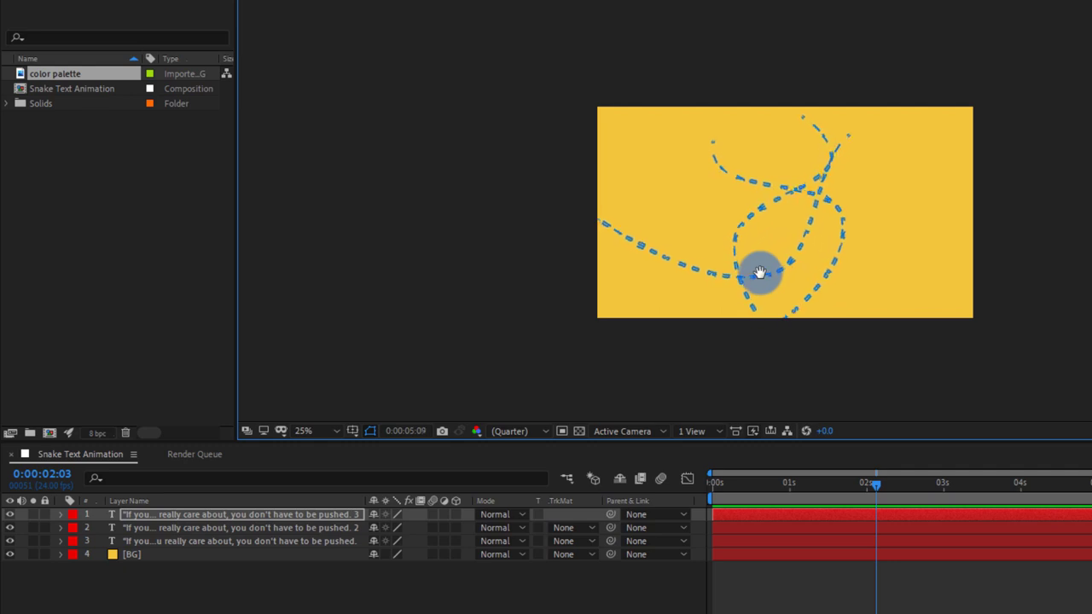
pyautogui.click(841, 239)
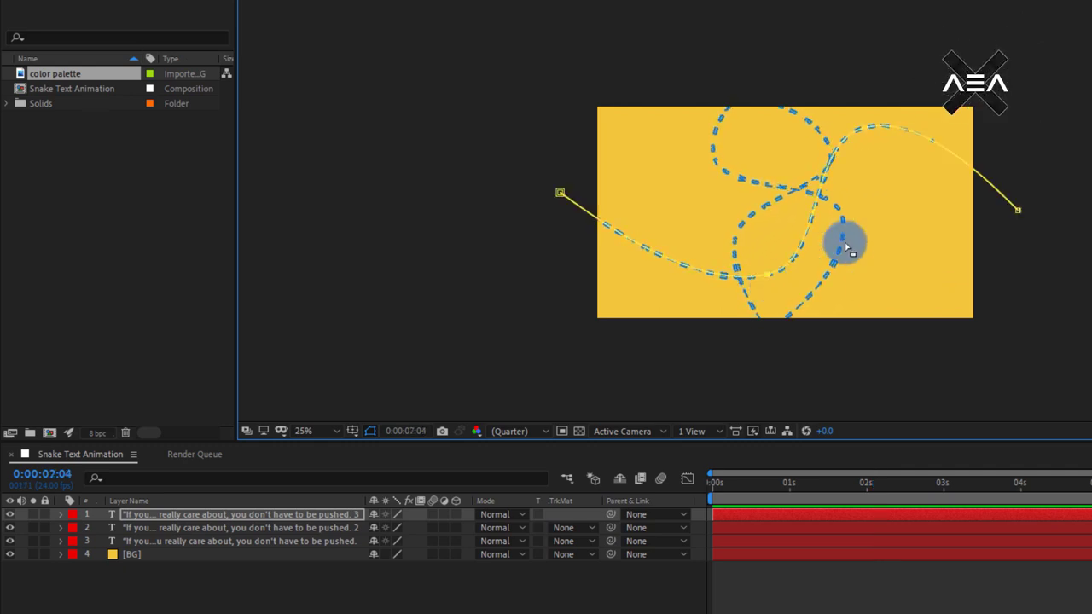
pyautogui.moveTo(824, 165)
pyautogui.mouseDown()
pyautogui.moveTo(791, 275)
pyautogui.moveTo(768, 273)
pyautogui.mouseUp()
pyautogui.moveTo(870, 166); pyautogui.dragTo(868, 130)
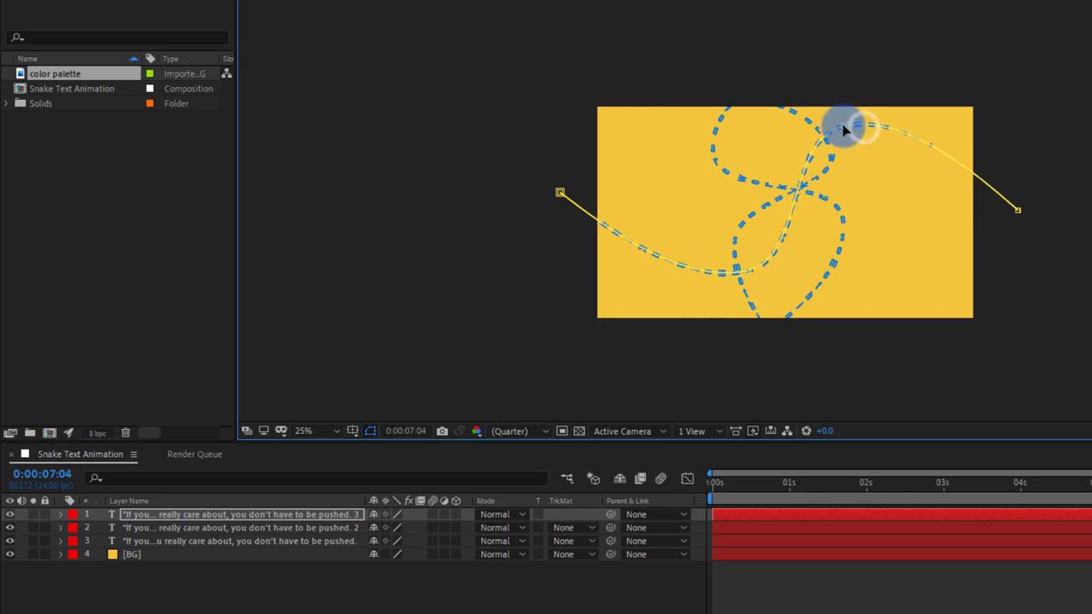
pyautogui.click(766, 271)
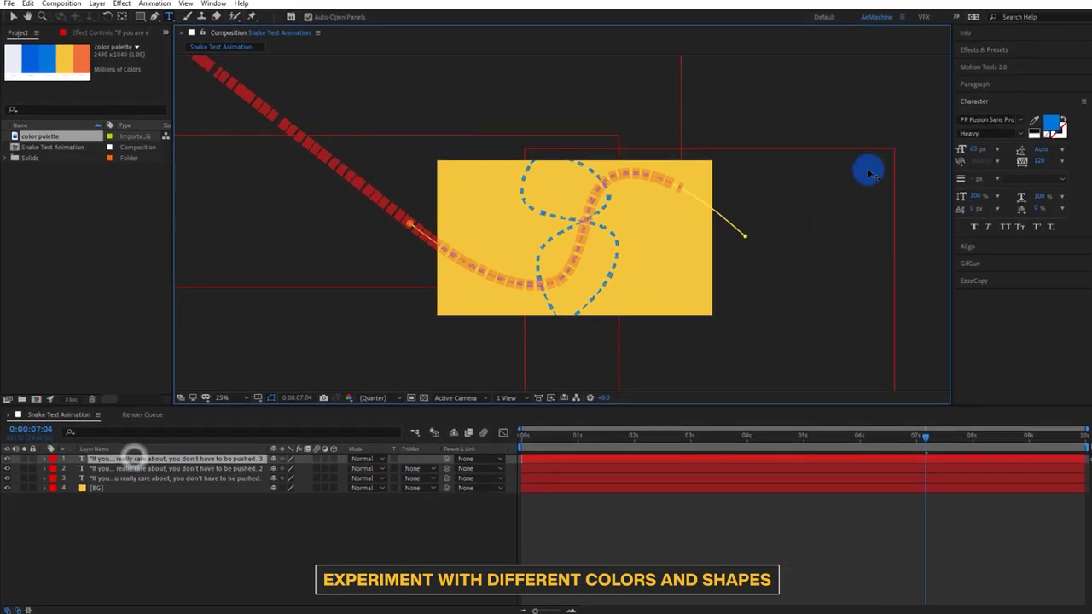
# Change the top text layer's fill to white sampled from the palette
pyautogui.click(1024, 124)
pyautogui.click(38, 64)
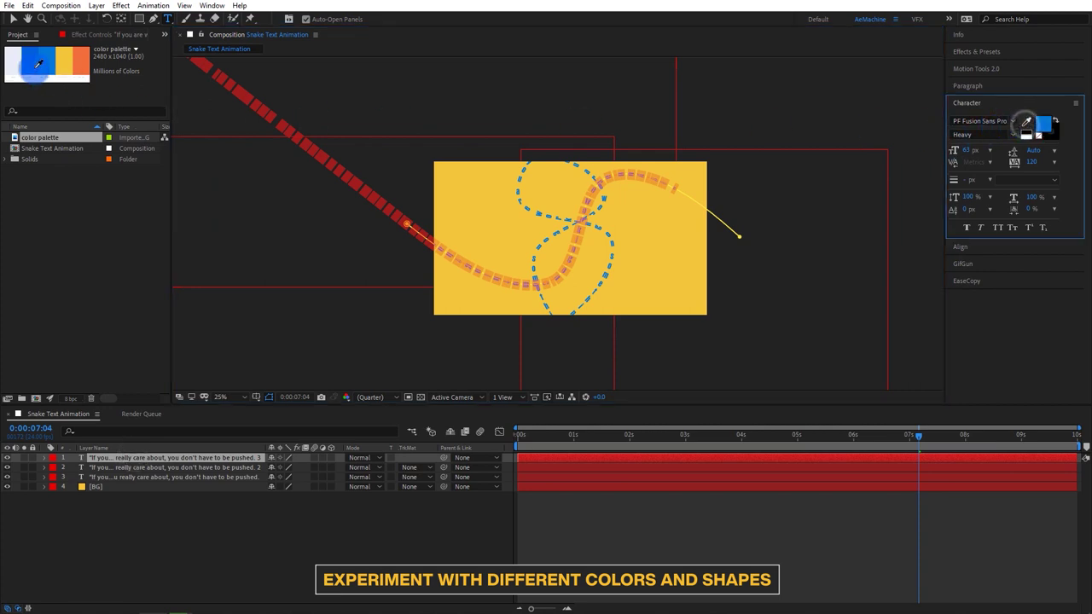
pyautogui.click(160, 351)
pyautogui.click(197, 530)
pyautogui.click(502, 323)
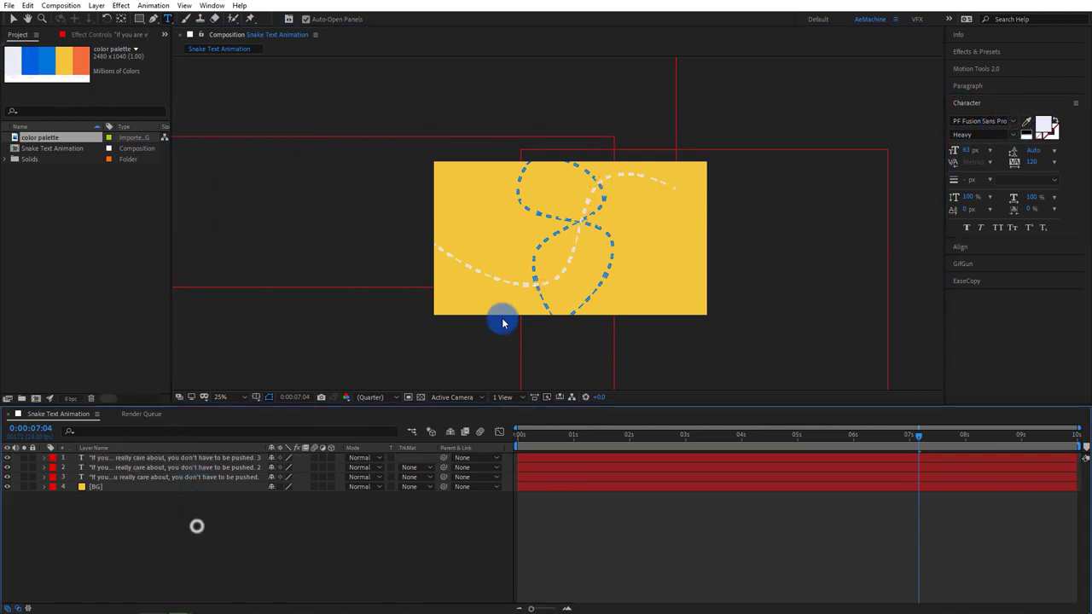
# Fit the composition view at full resolution and play the three-snake animation
pyautogui.press('.')
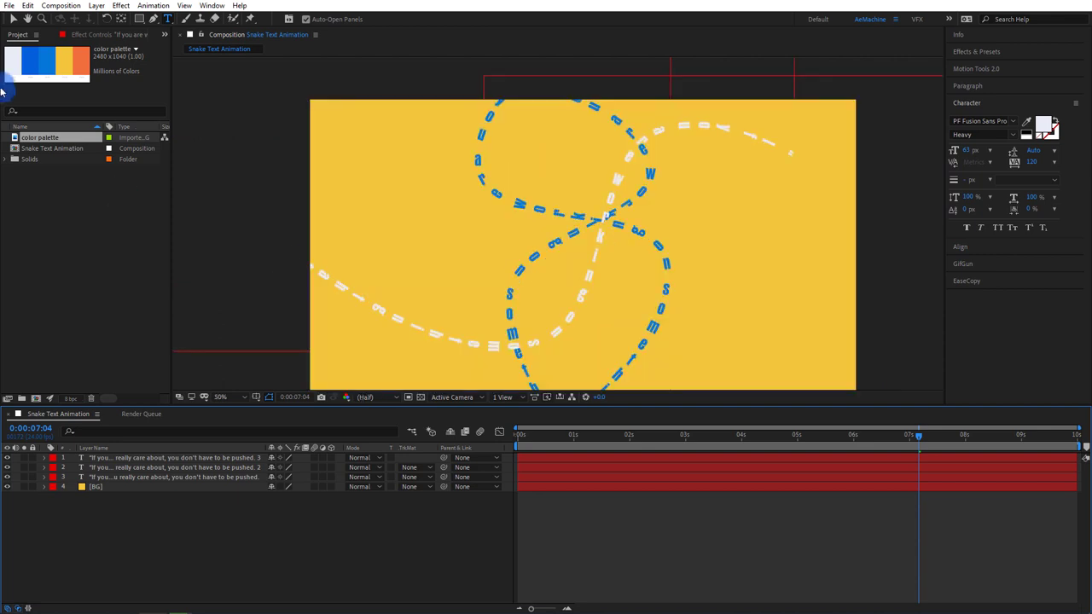
pyautogui.click(14, 18)
pyautogui.press(',')
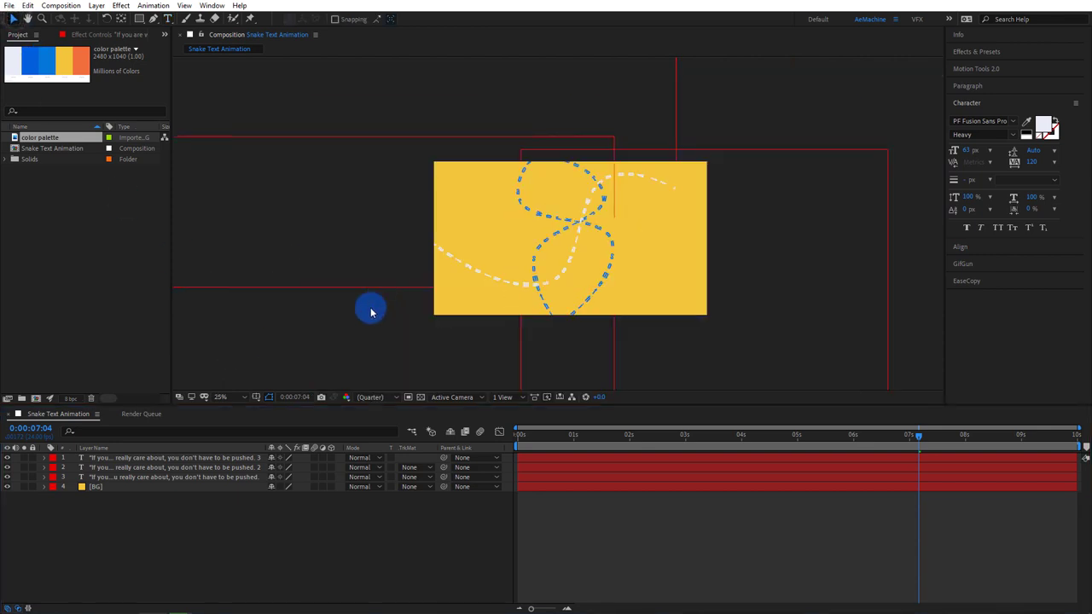
pyautogui.click(390, 325)
pyautogui.press('.')
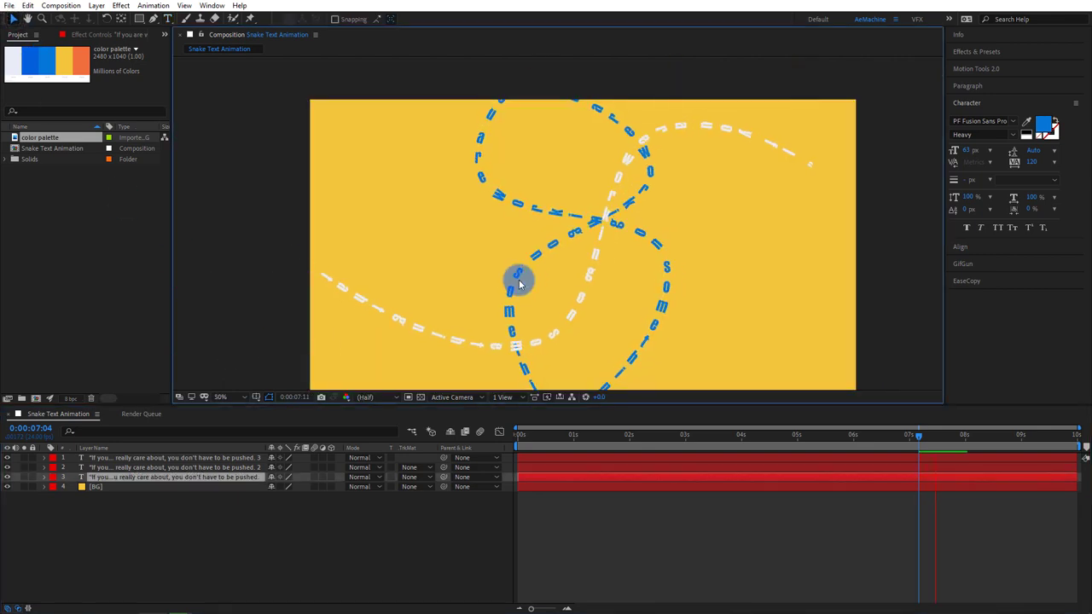
pyautogui.hotkey('shift', '/')
pyautogui.press('space')
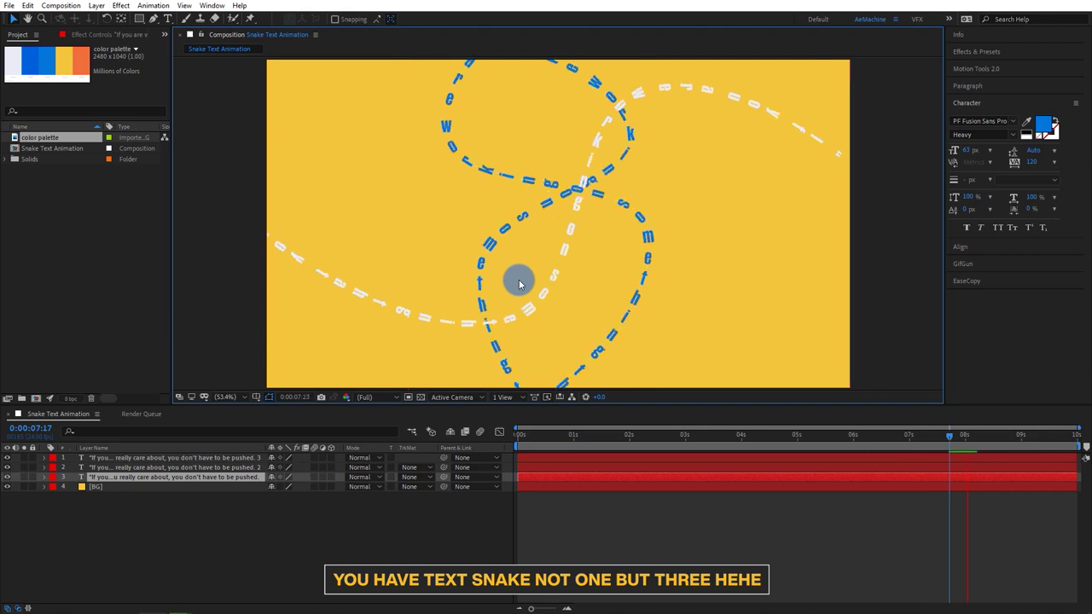